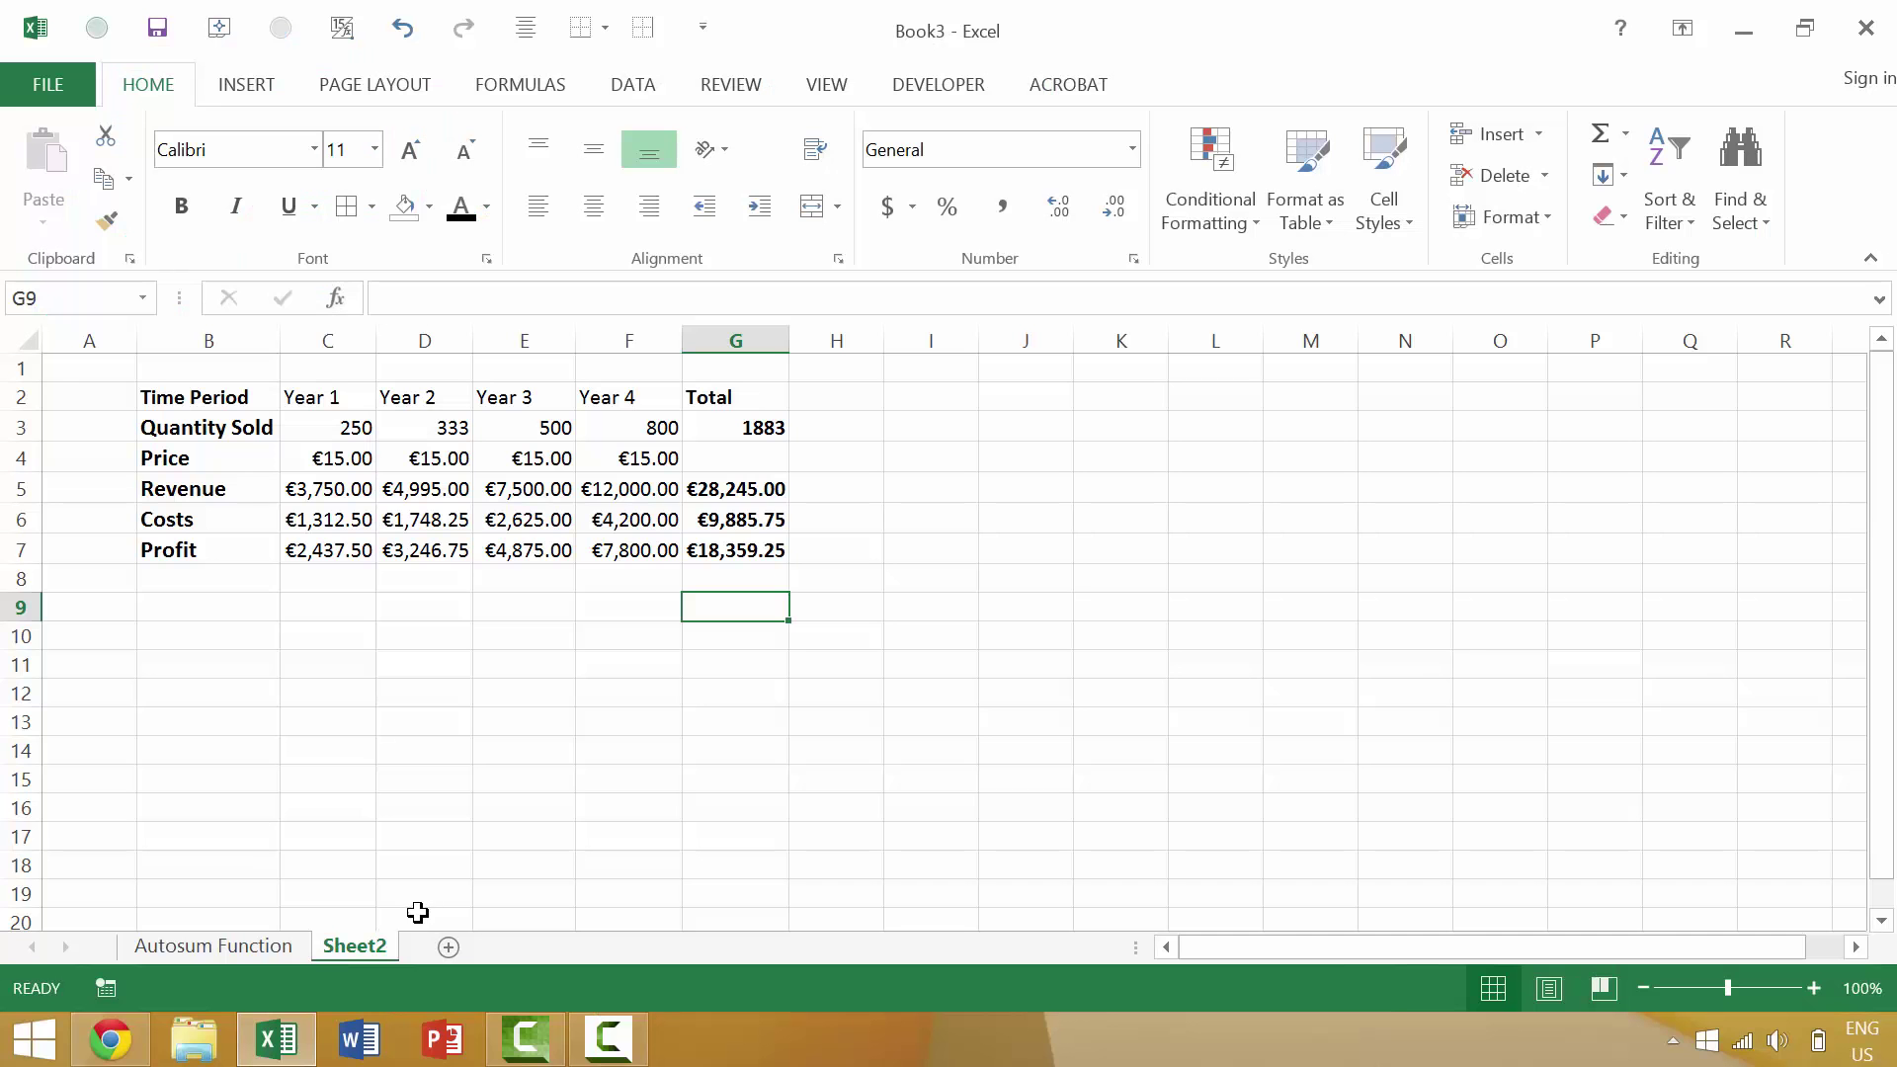
Try block selections over the Year 1, Year 2 and Year 4 columns, then clear them.
click(348, 432)
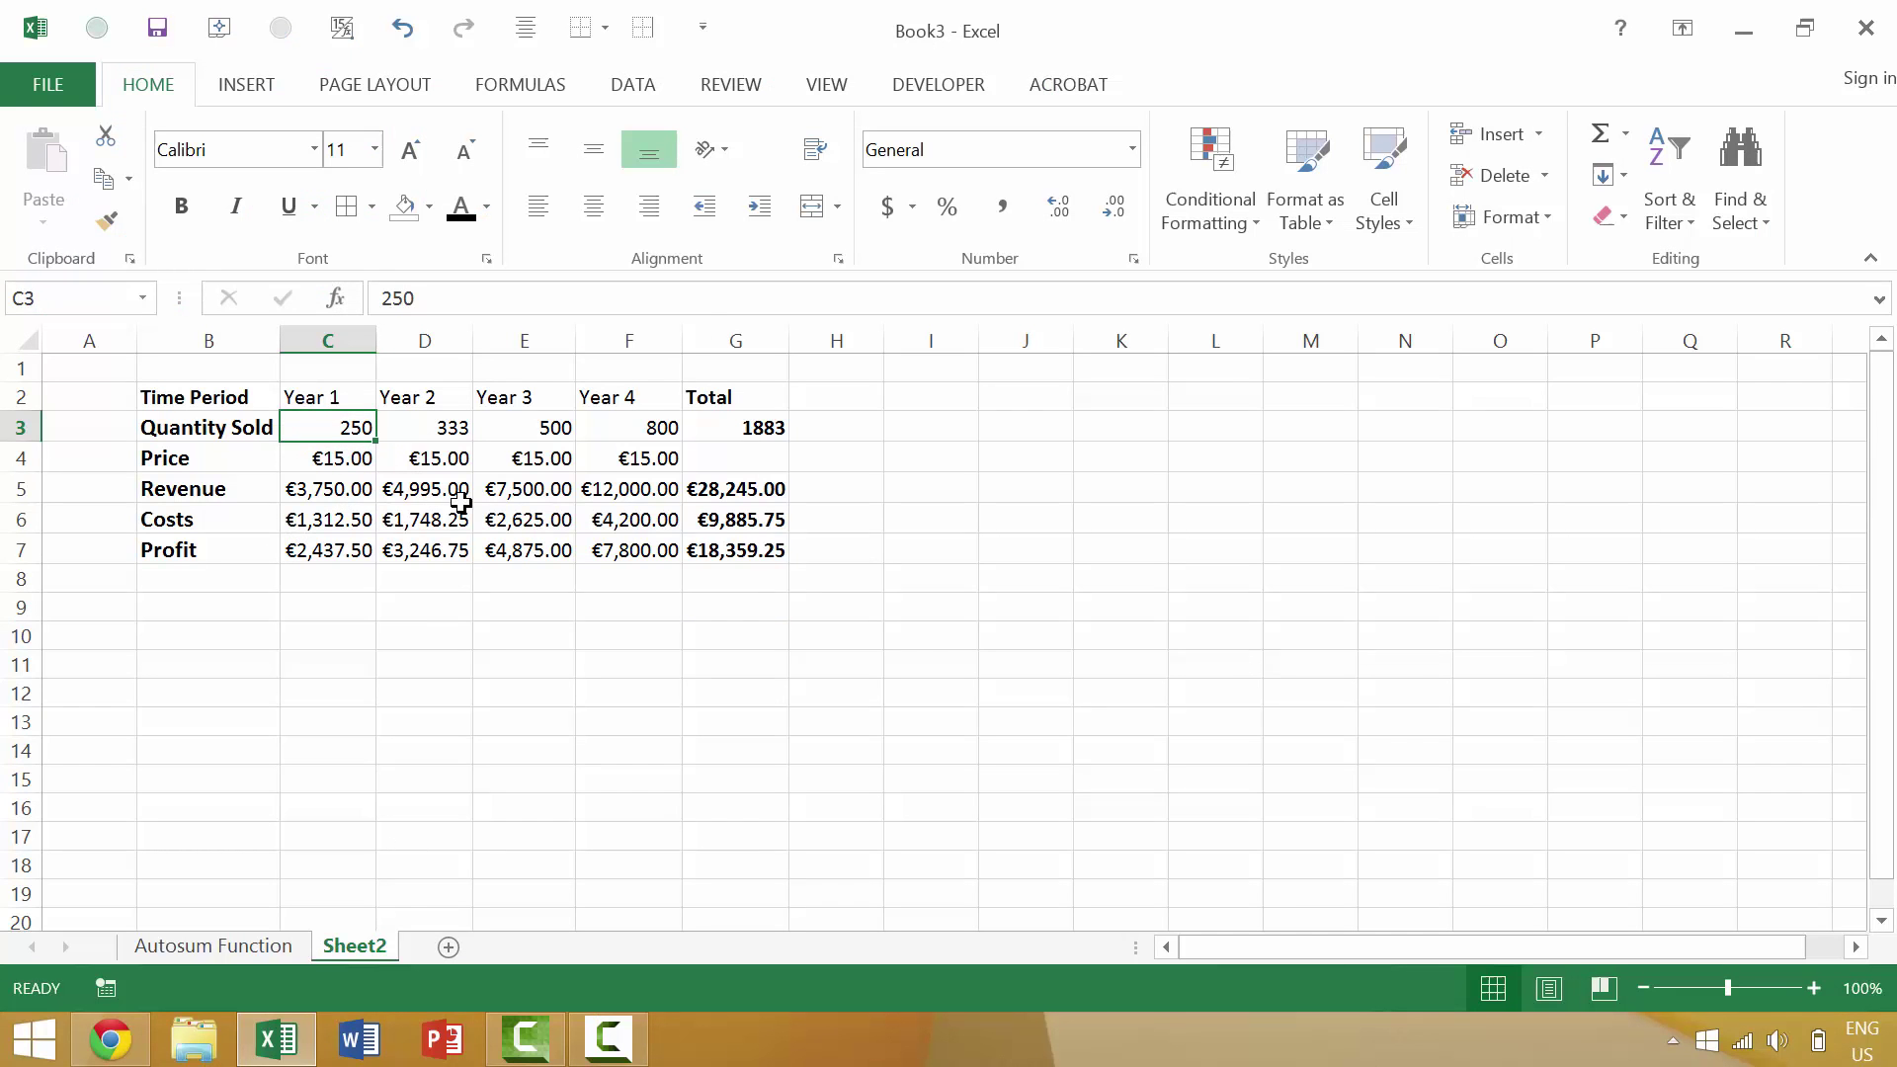
shift+click(594, 562)
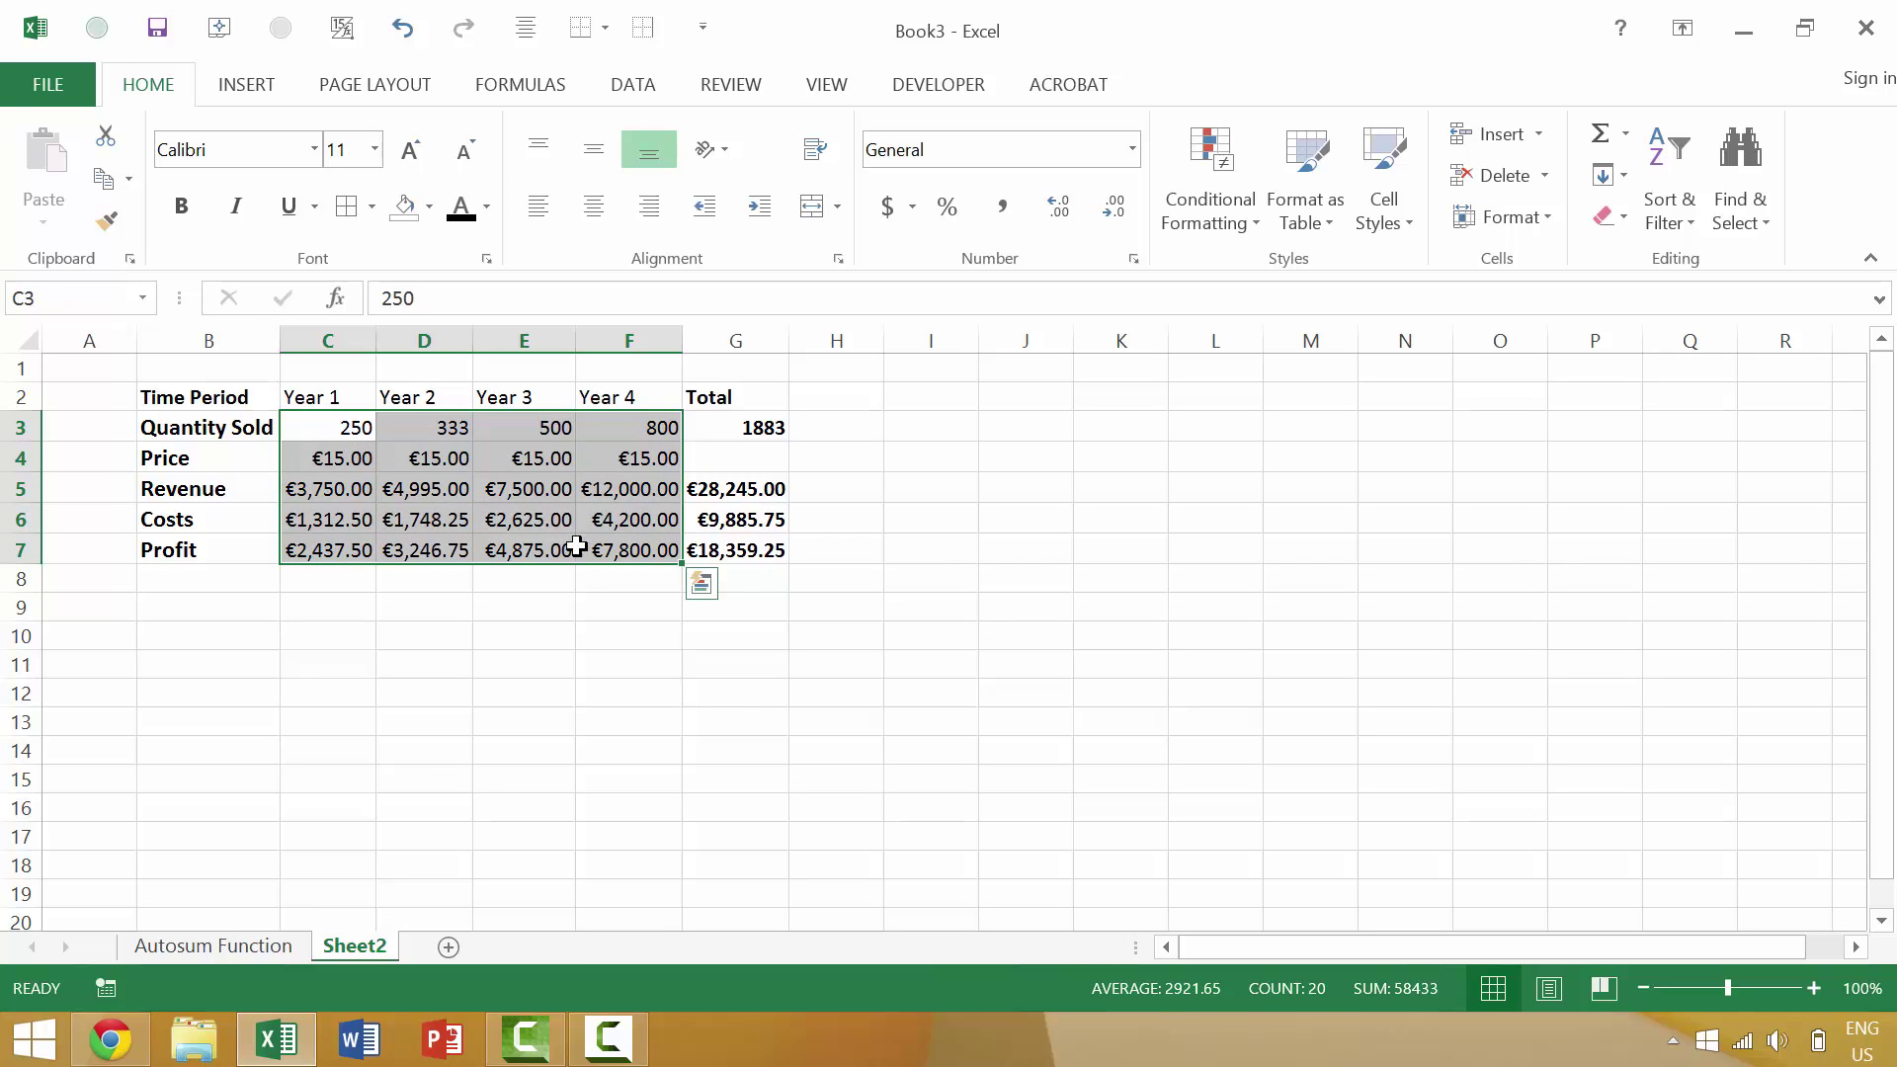
shift+click(663, 426)
drag(663, 426, 639, 578)
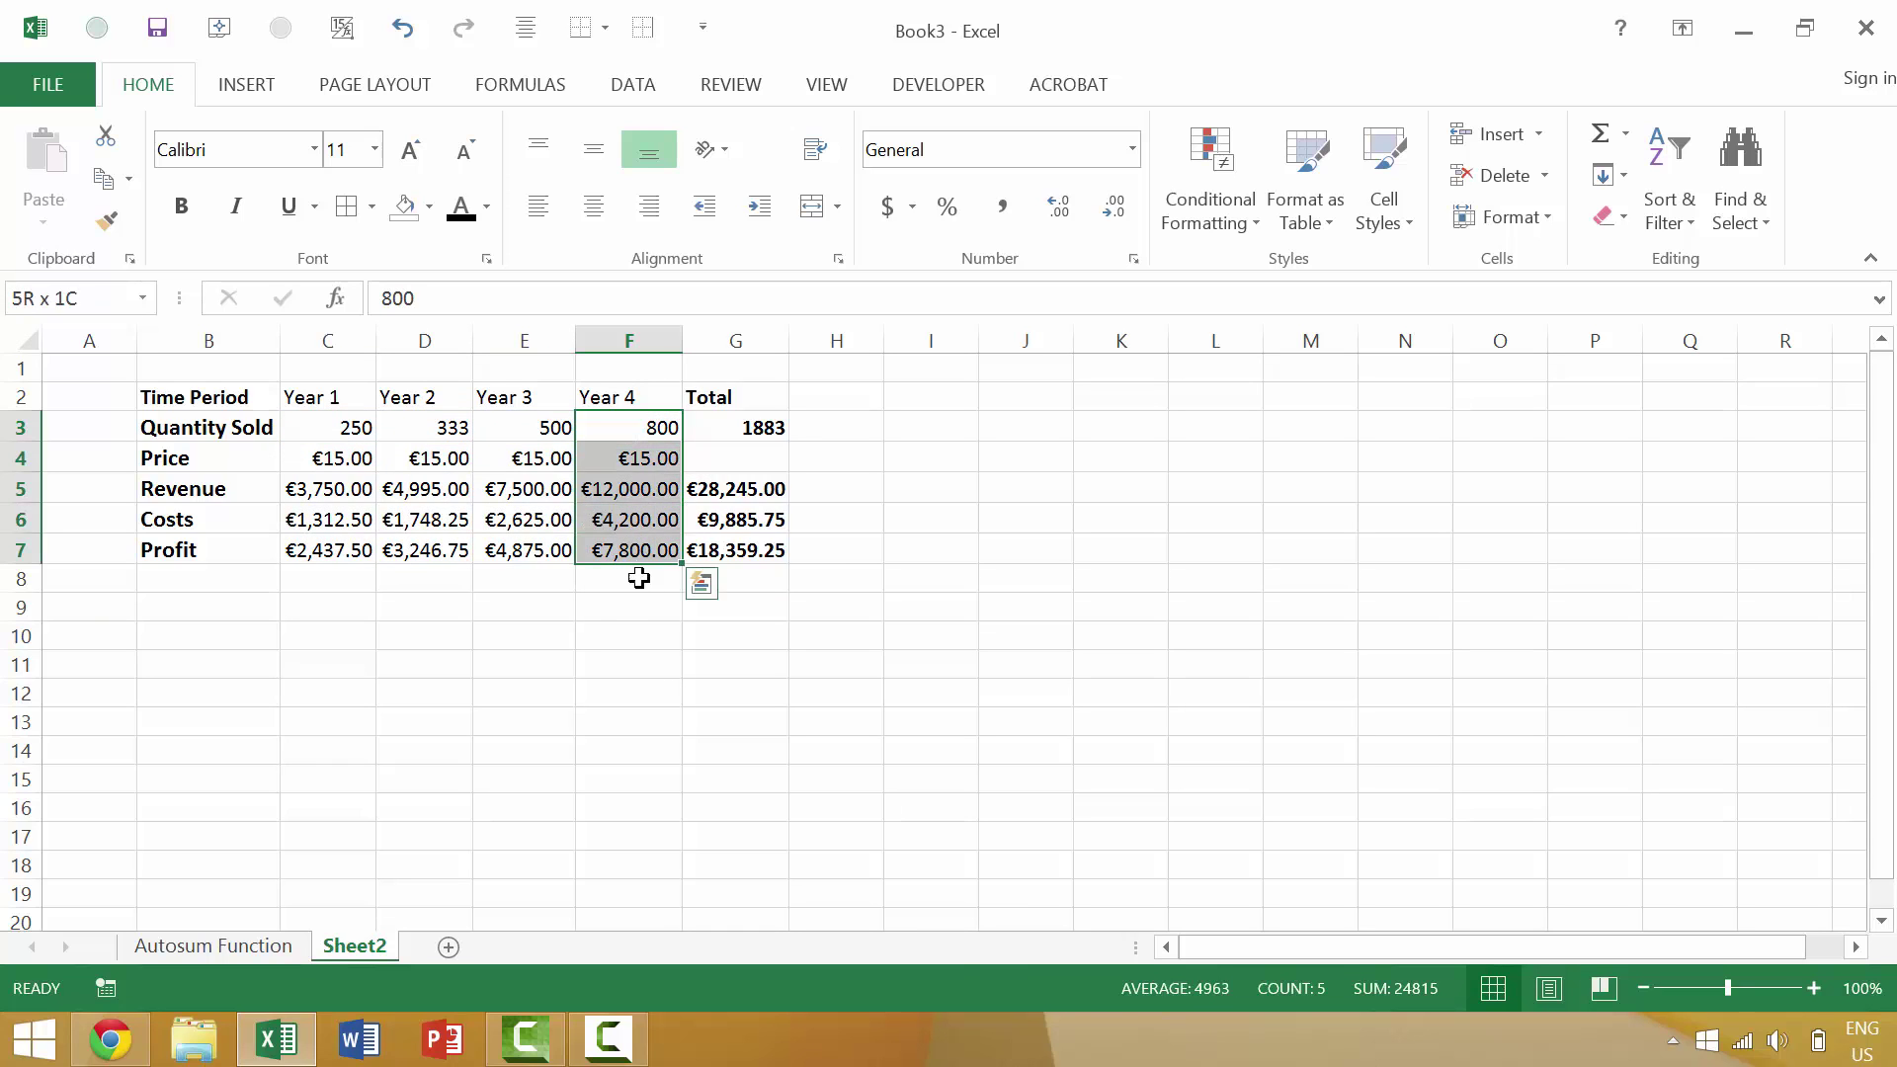
shift+click(352, 525)
click(336, 559)
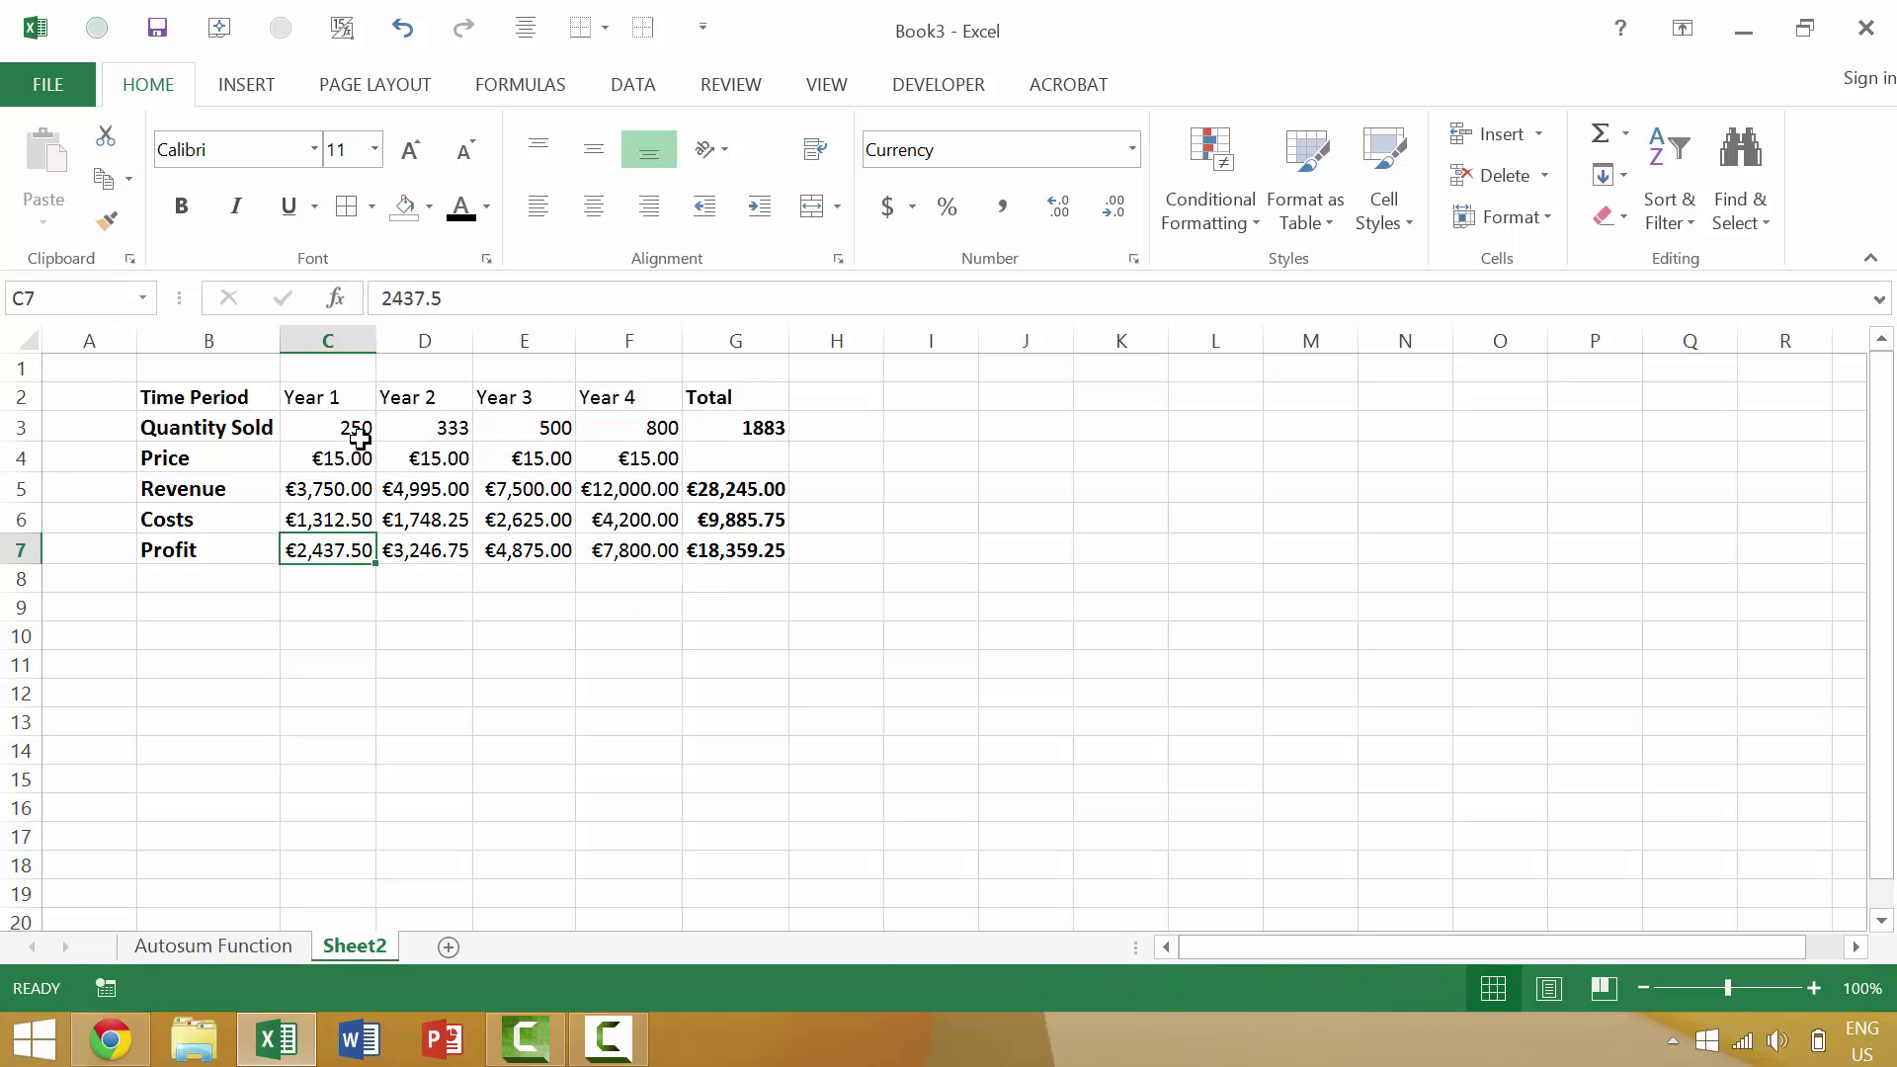
click(358, 427)
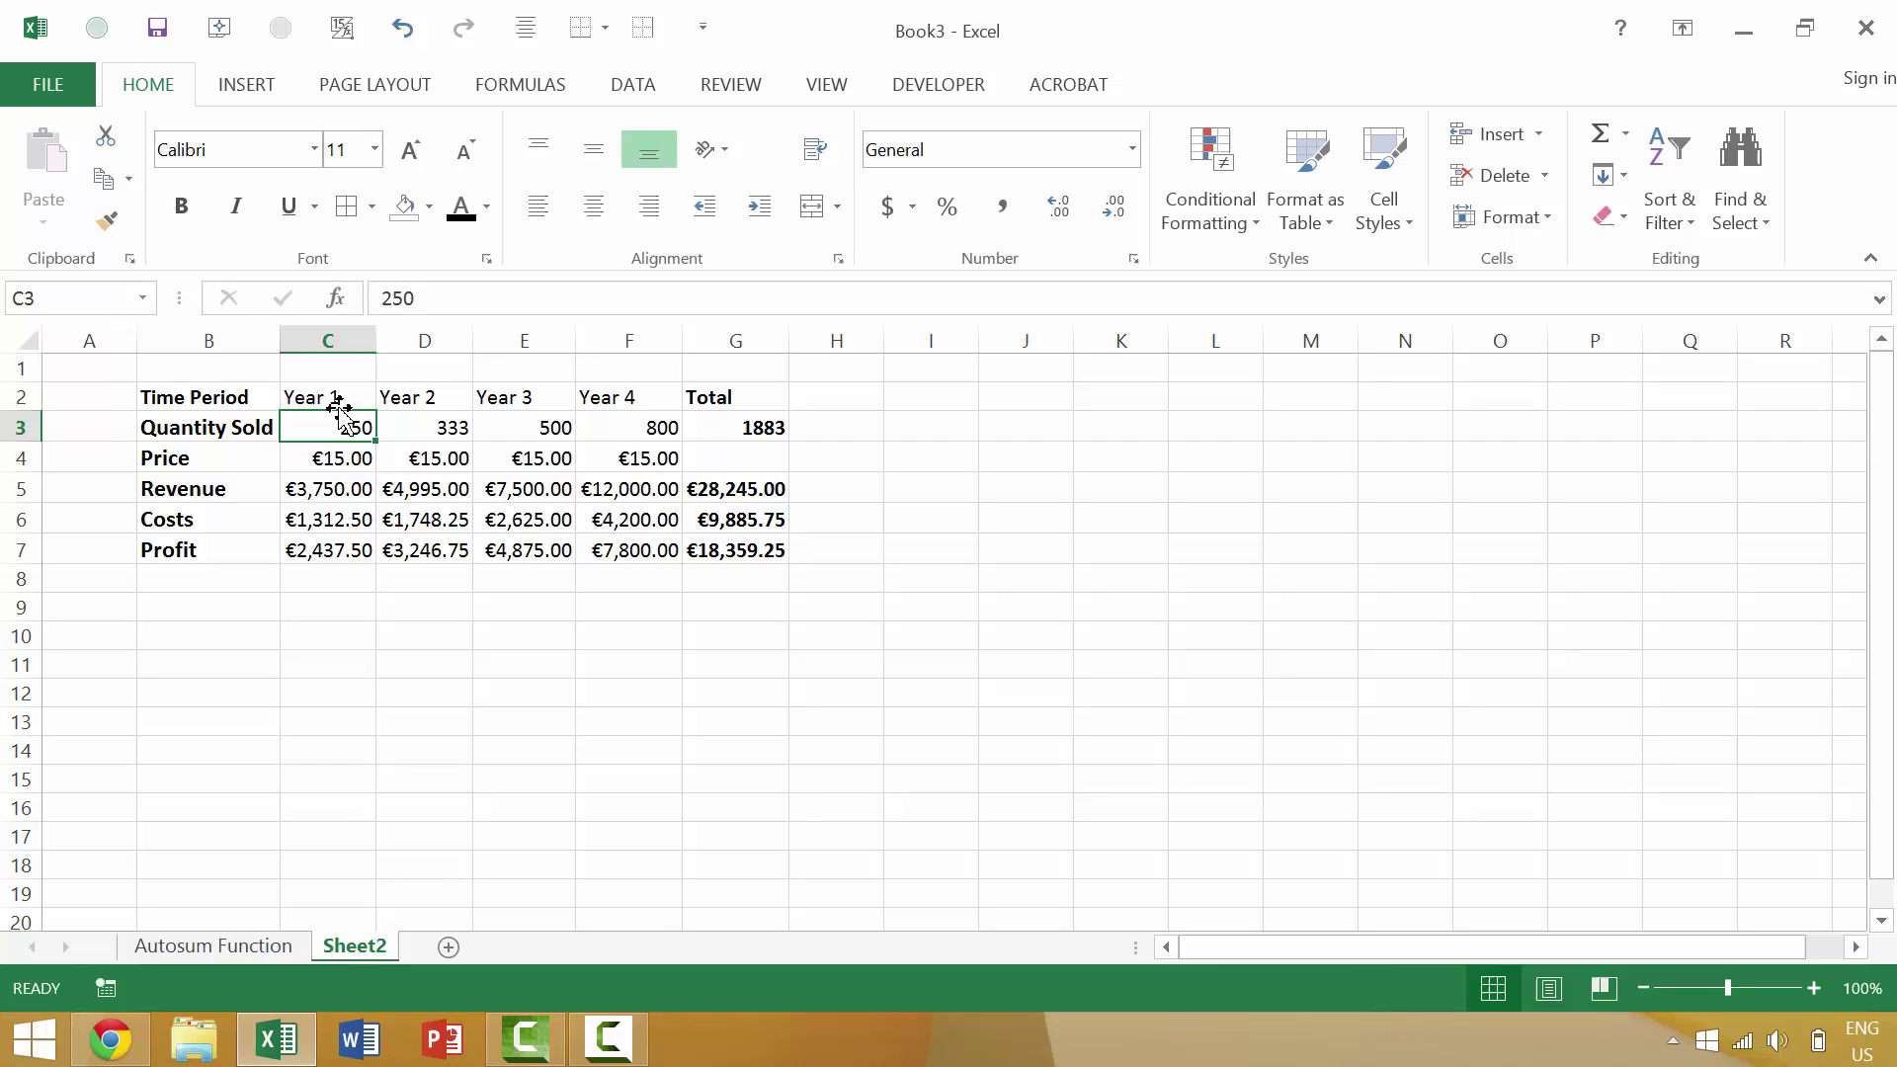
drag(330, 393, 411, 550)
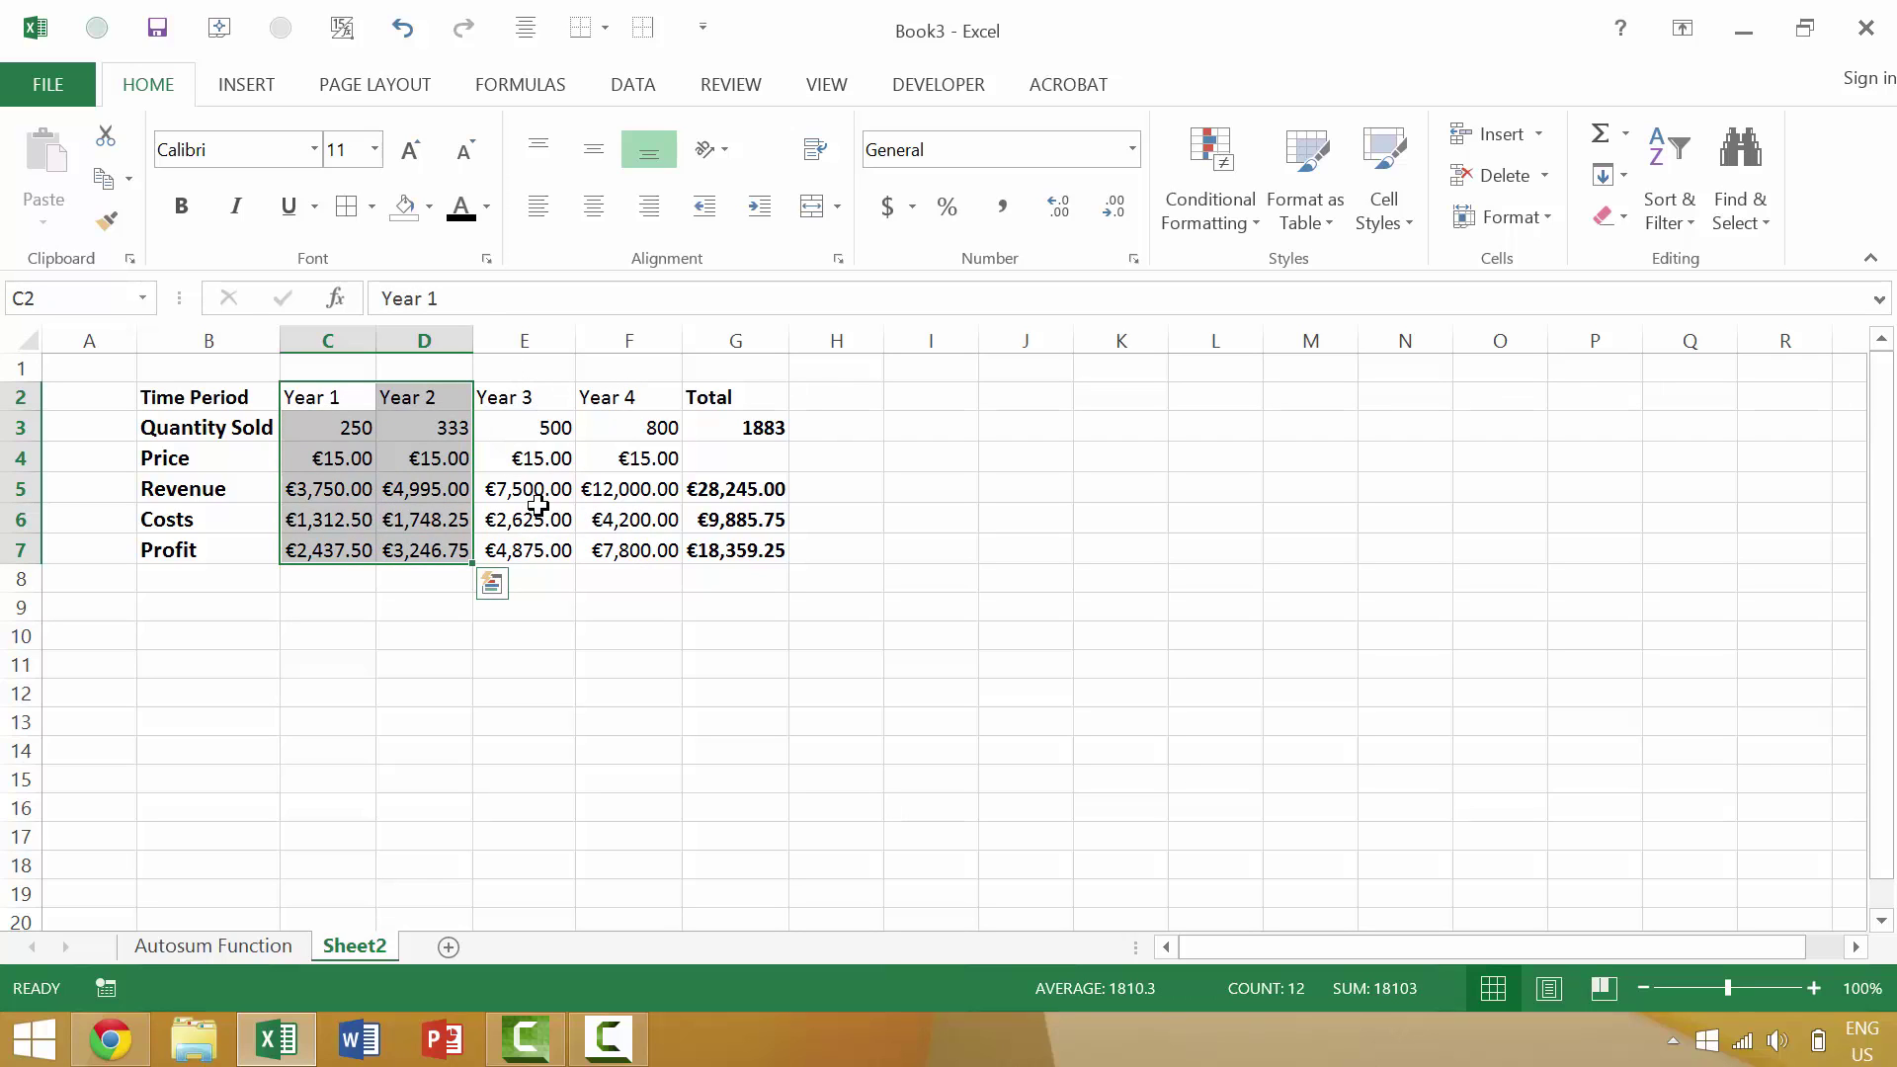
shift+click(643, 537)
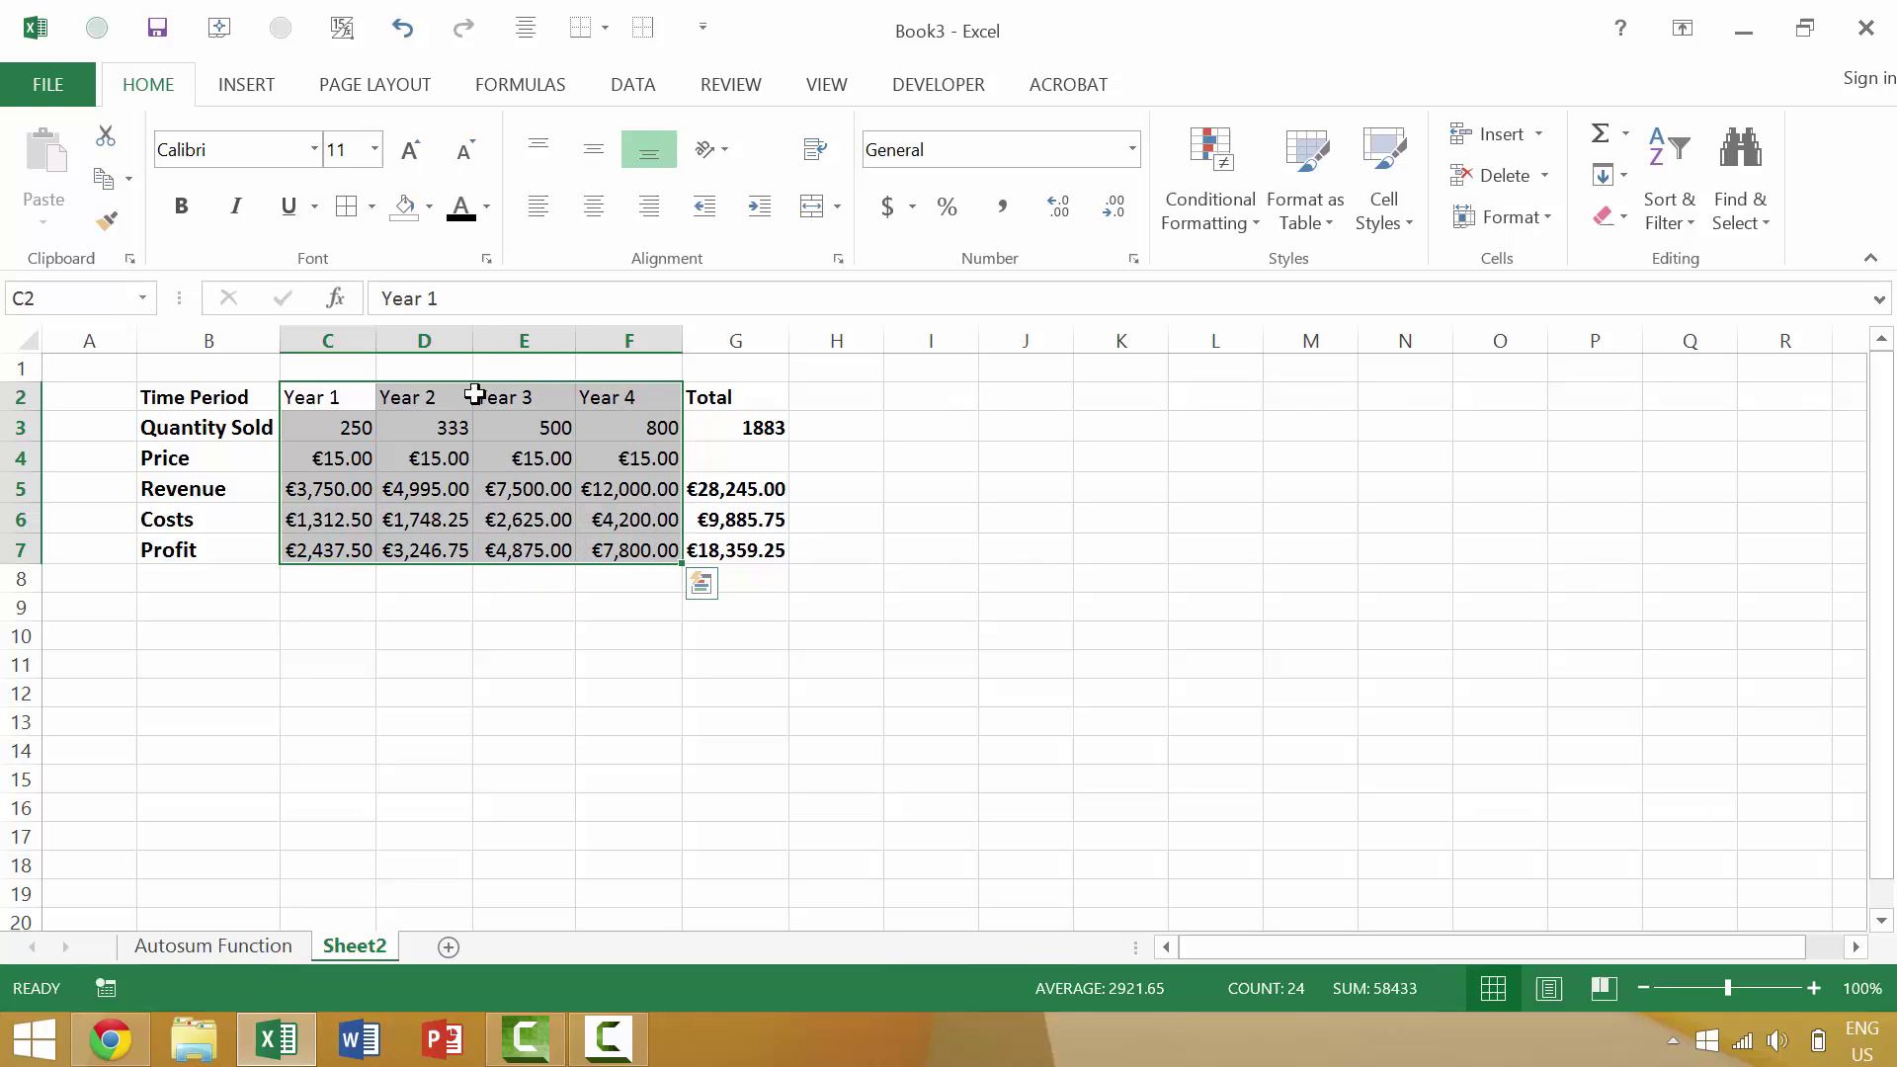
click(315, 405)
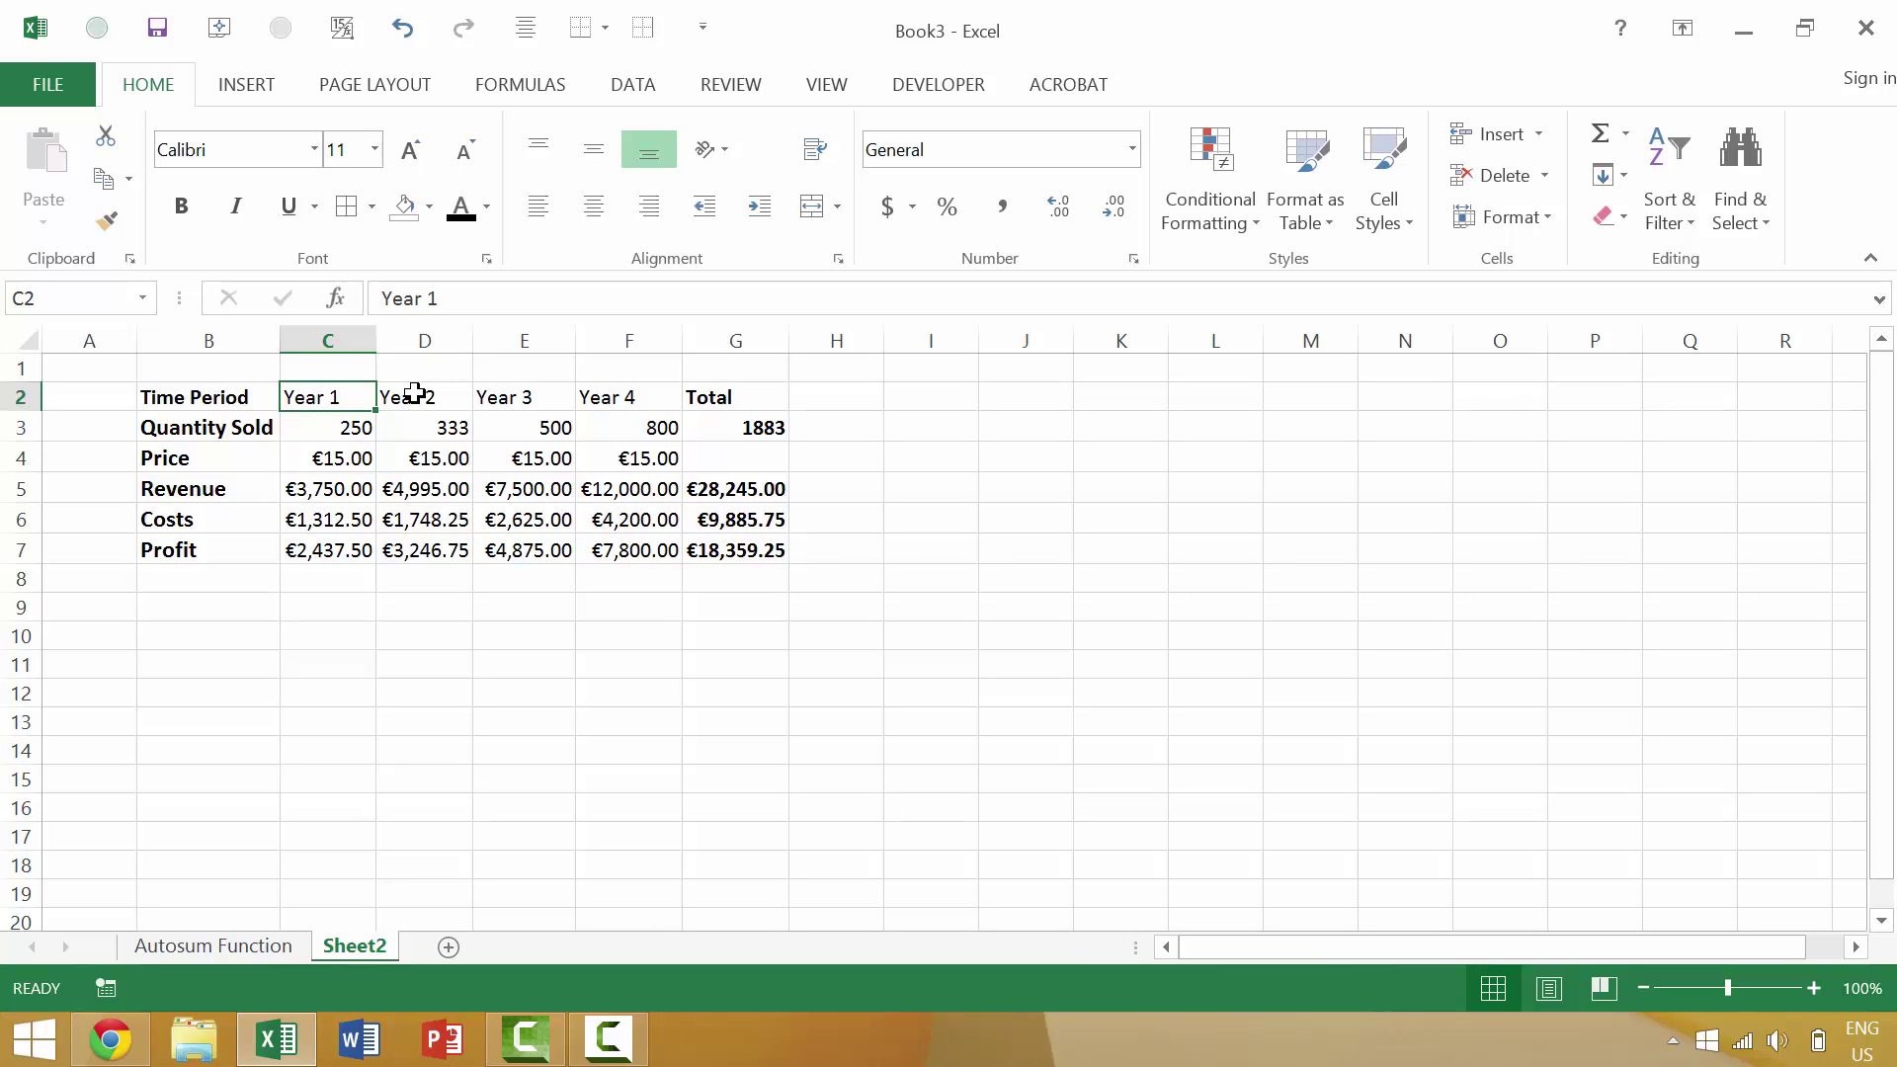
Add the Year 1, Year 2 and Year 4 headers and figures cell by cell, then deselect.
ctrl+click(415, 393)
ctrl+click(358, 428)
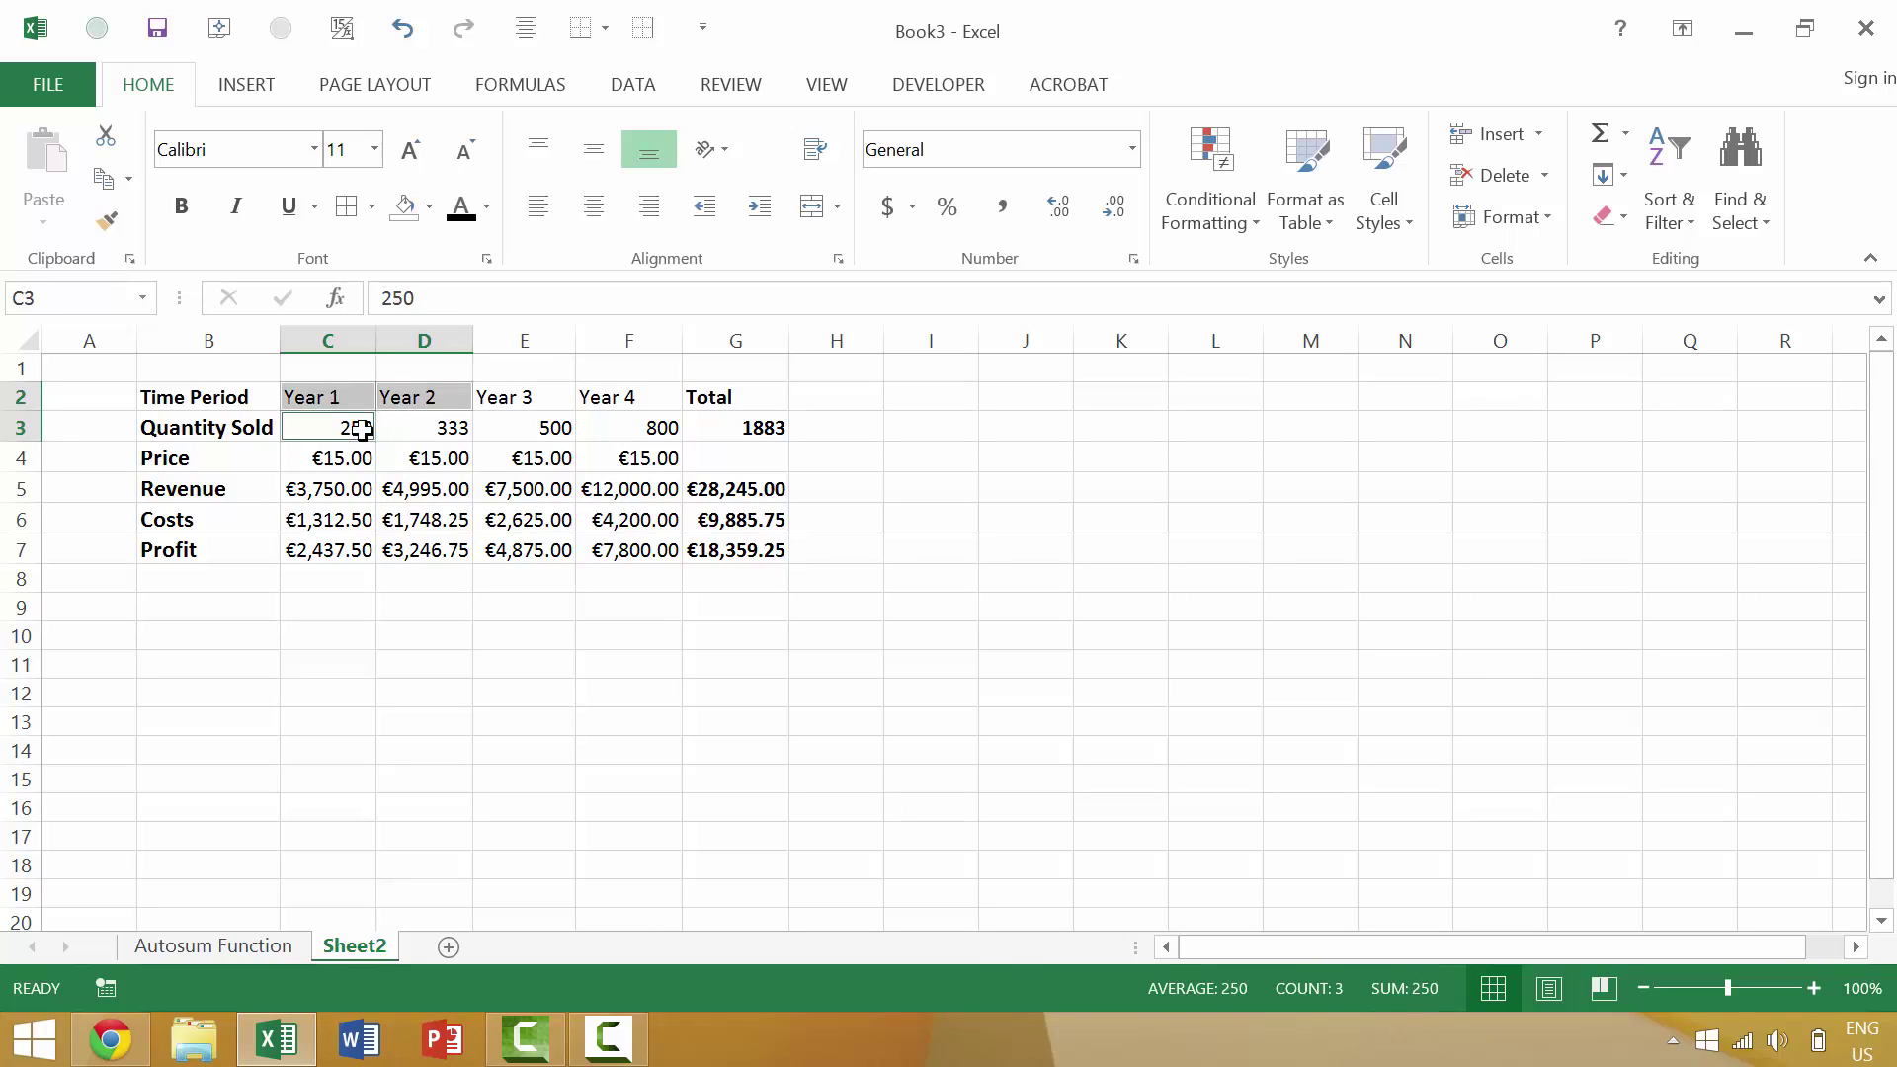
ctrl+click(428, 426)
ctrl+click(343, 460)
ctrl+click(427, 457)
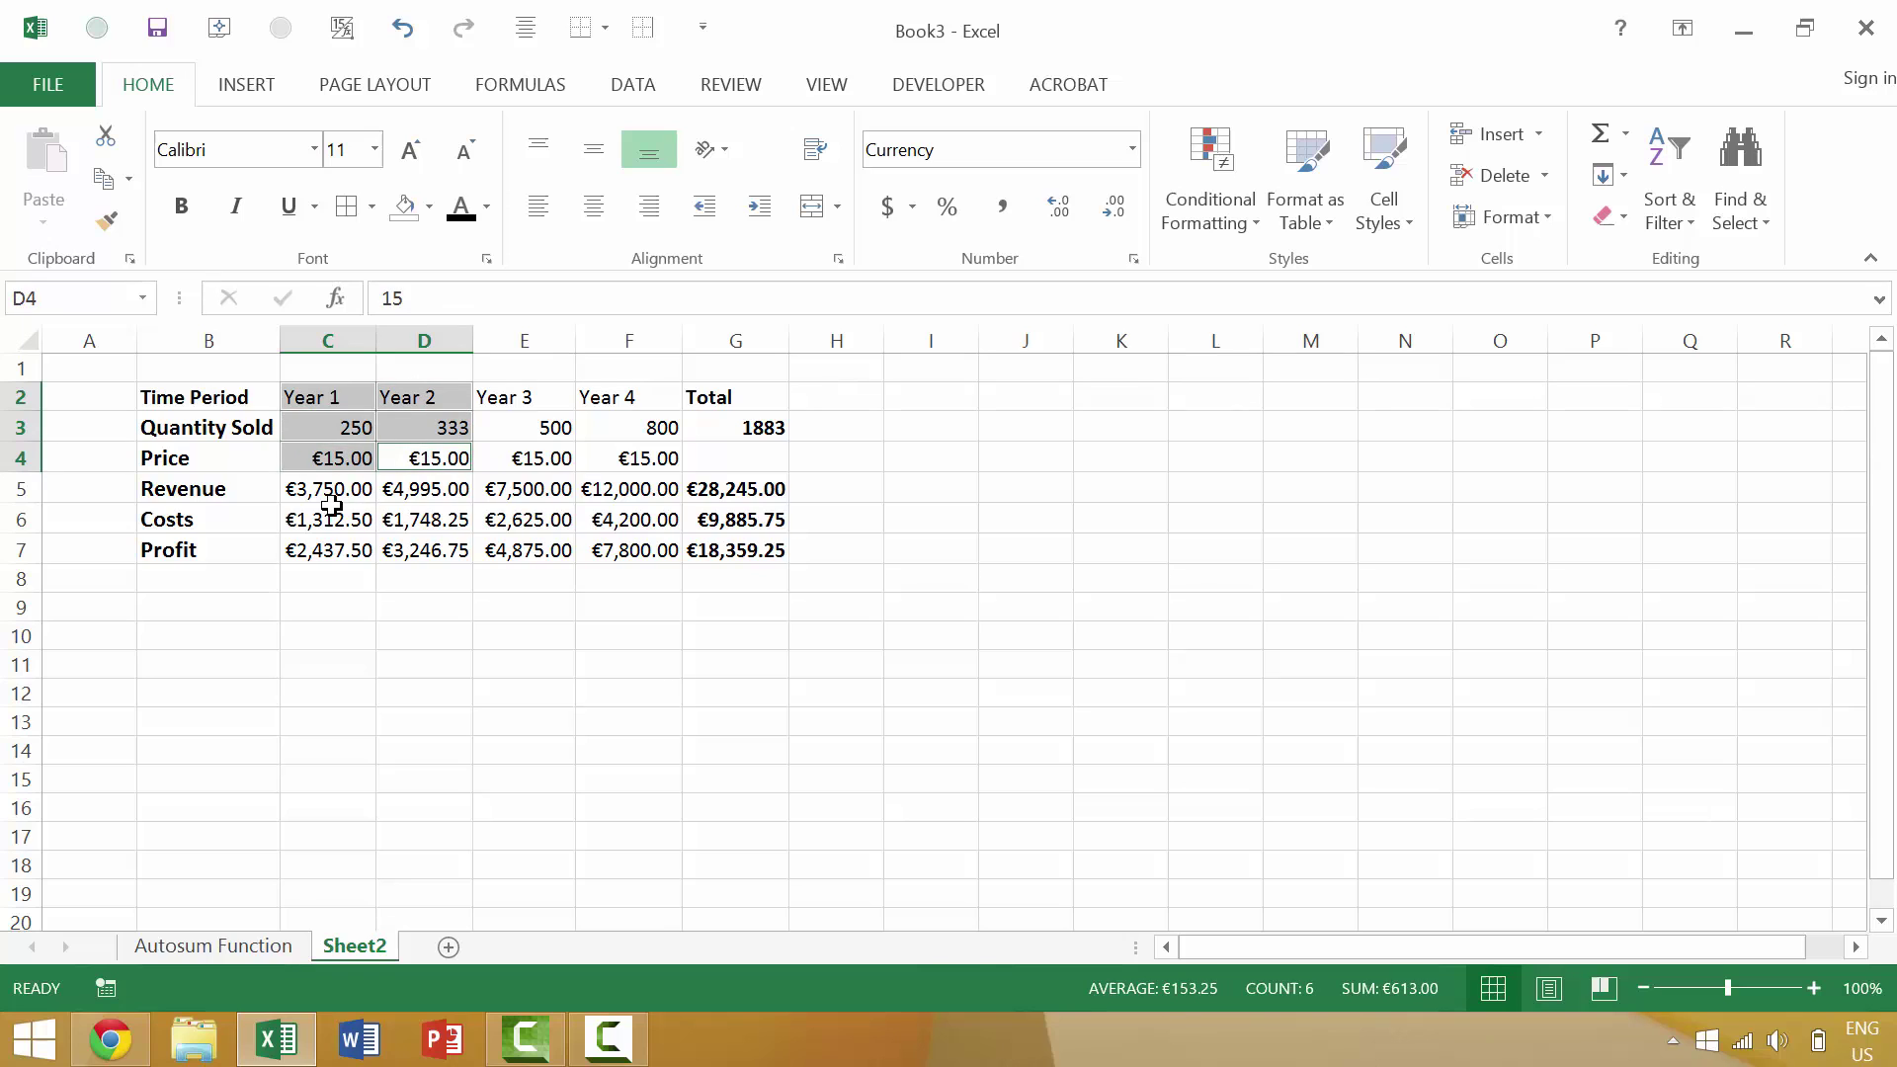
ctrl+click(340, 486)
ctrl+click(401, 489)
ctrl+click(349, 516)
ctrl+click(412, 522)
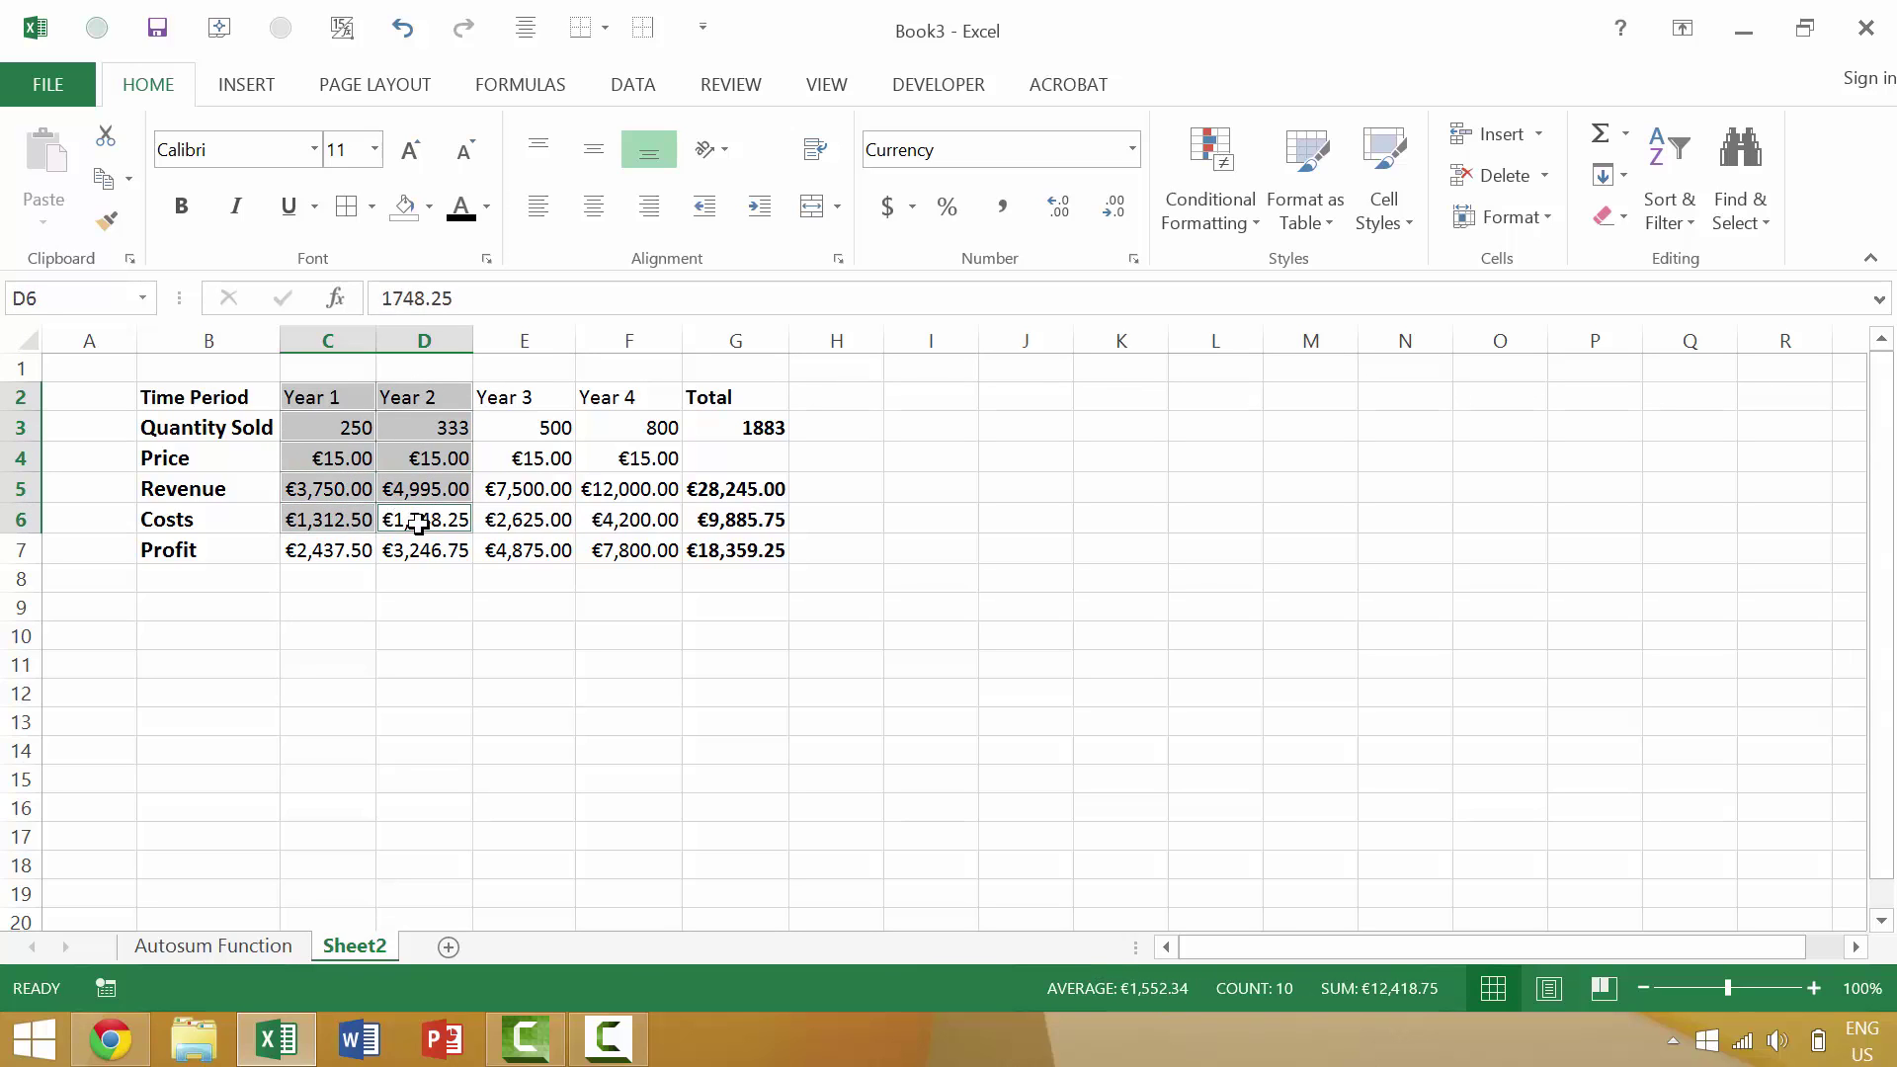
ctrl+click(355, 546)
ctrl+click(394, 543)
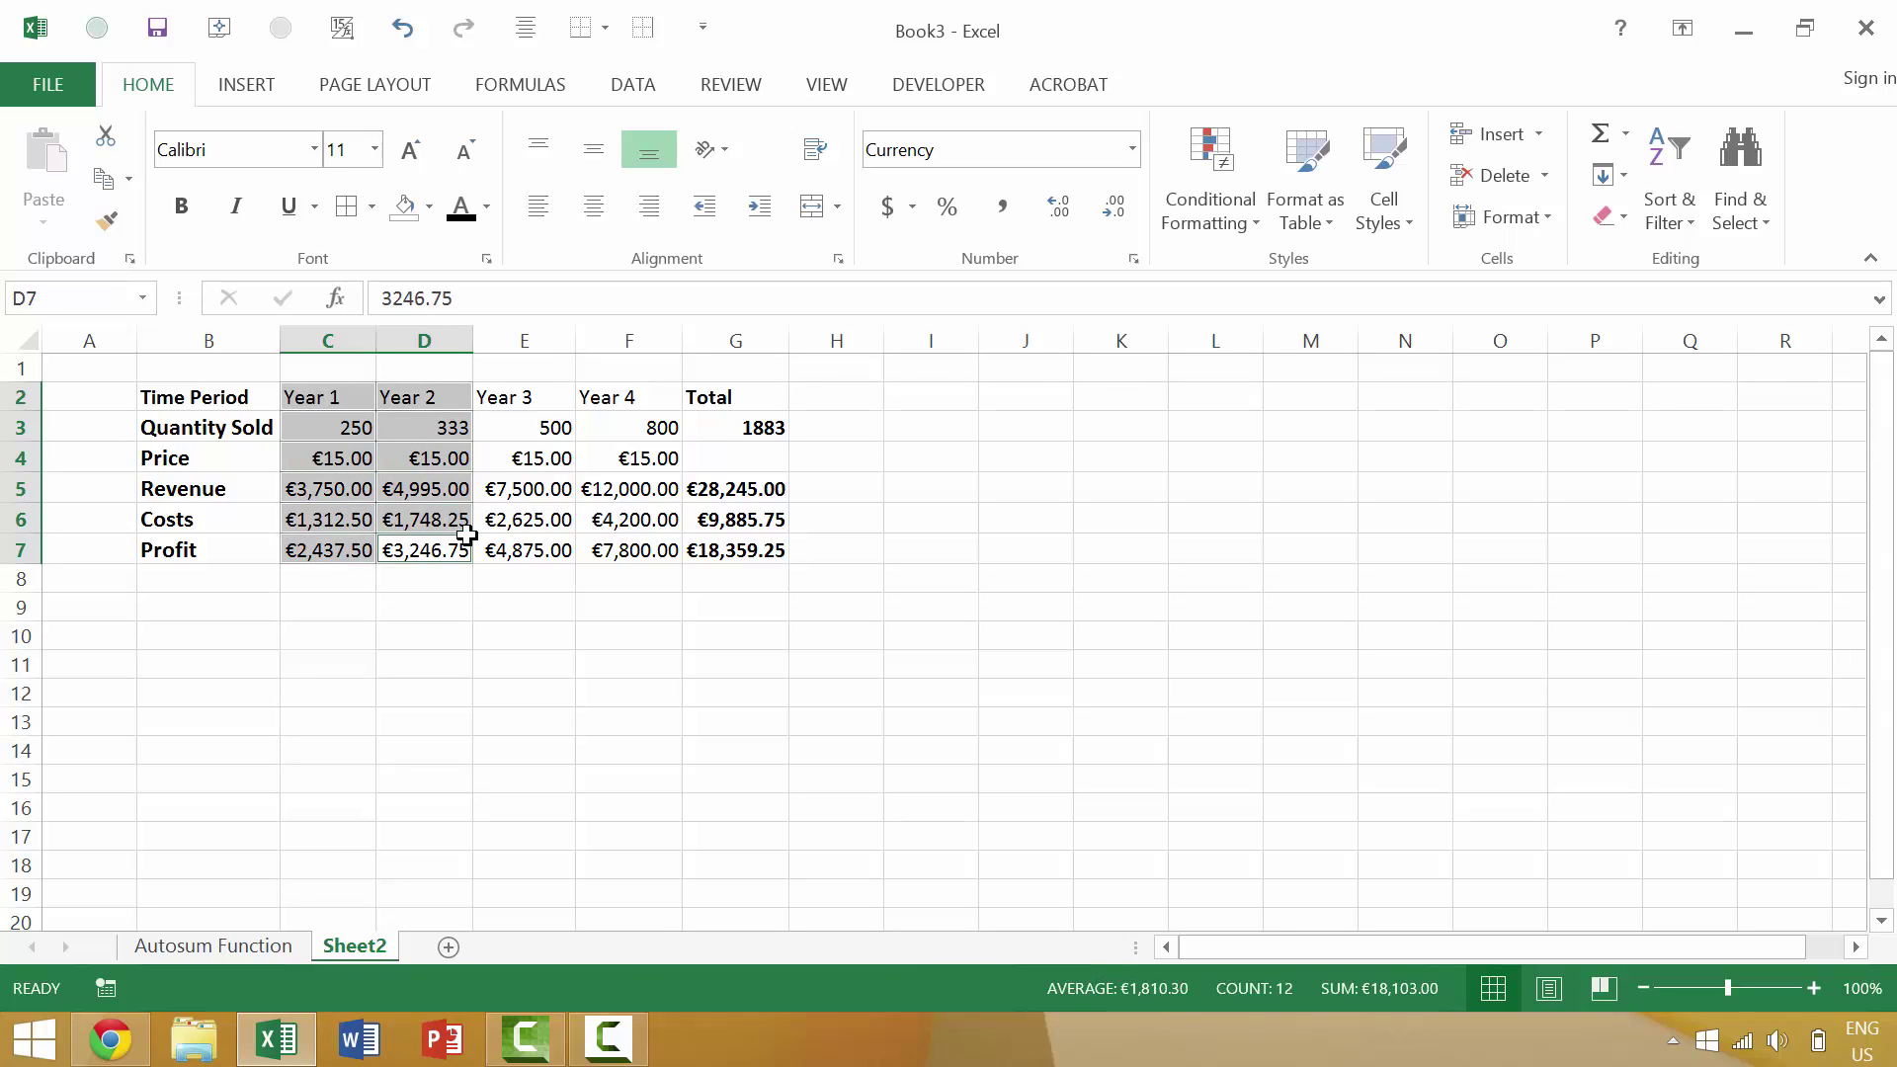
ctrl+click(654, 395)
ctrl+click(647, 430)
ctrl+click(643, 460)
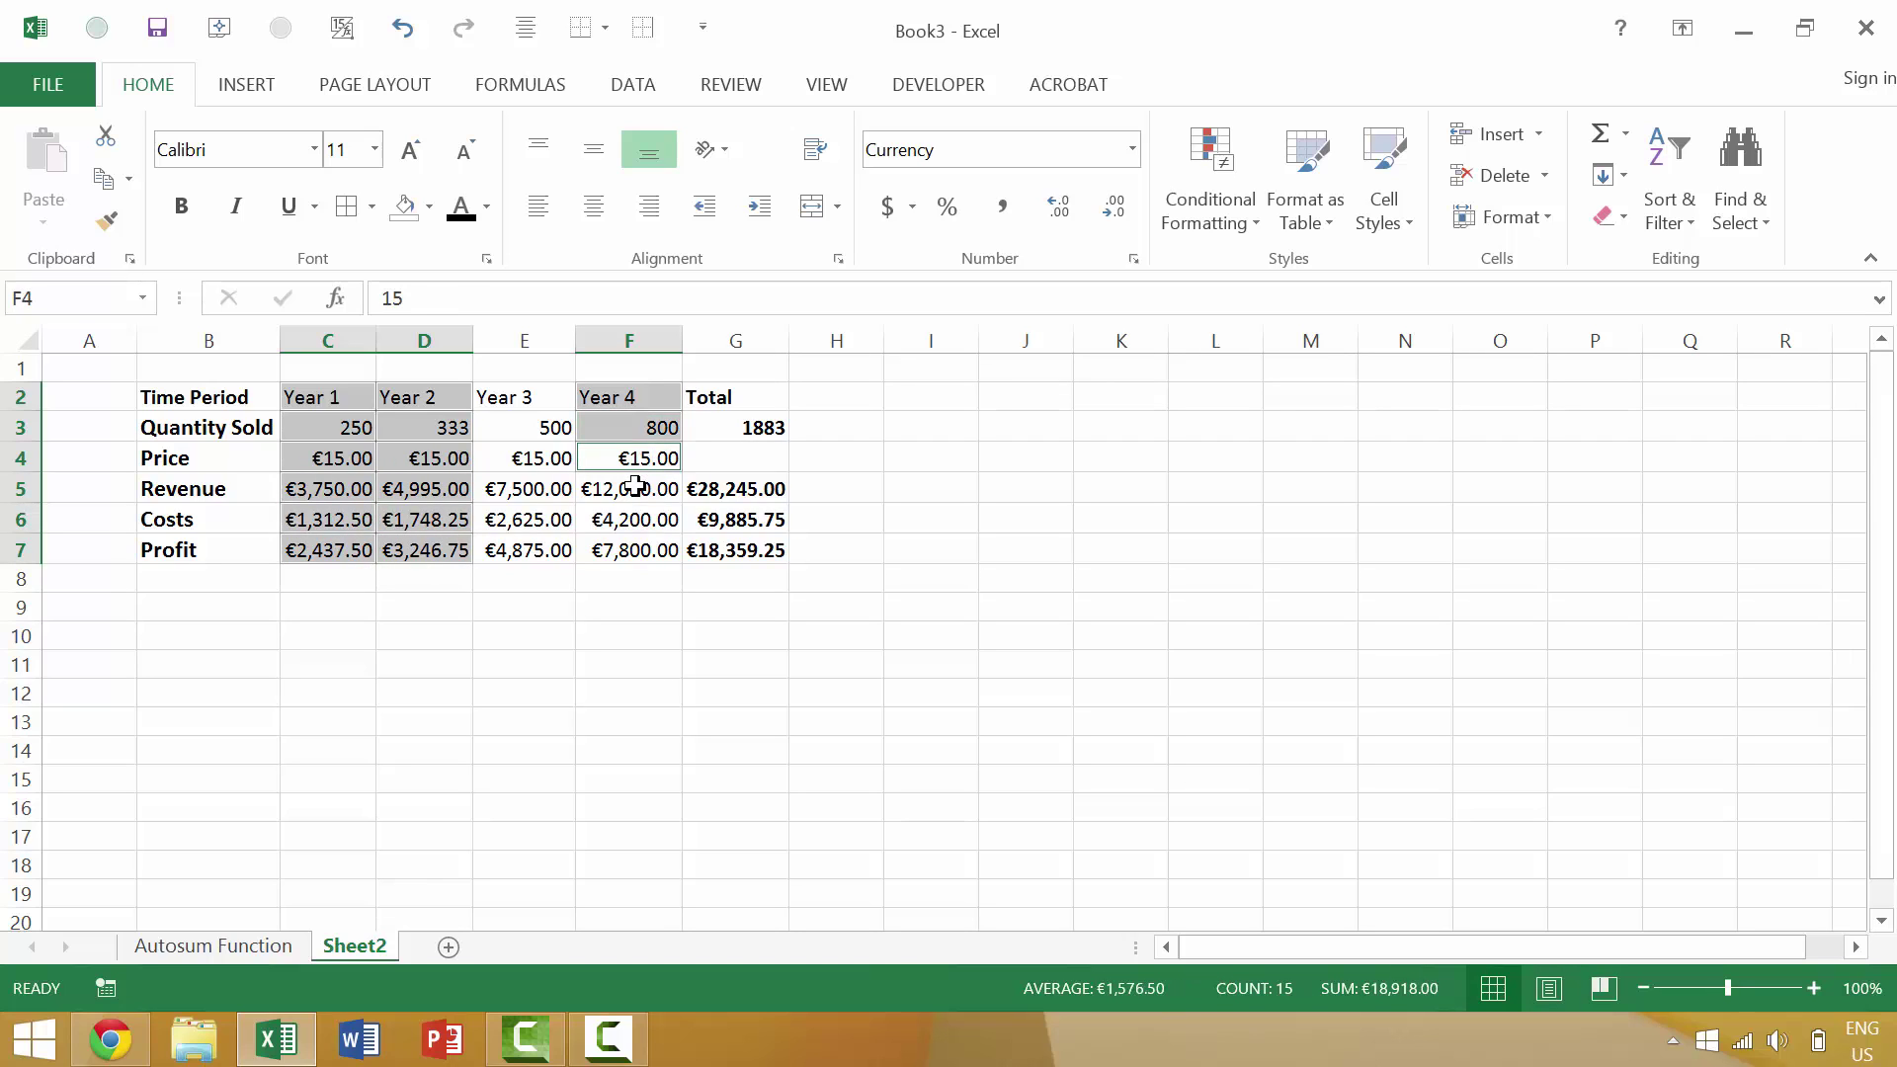
ctrl+click(628, 486)
ctrl+click(626, 519)
ctrl+click(620, 549)
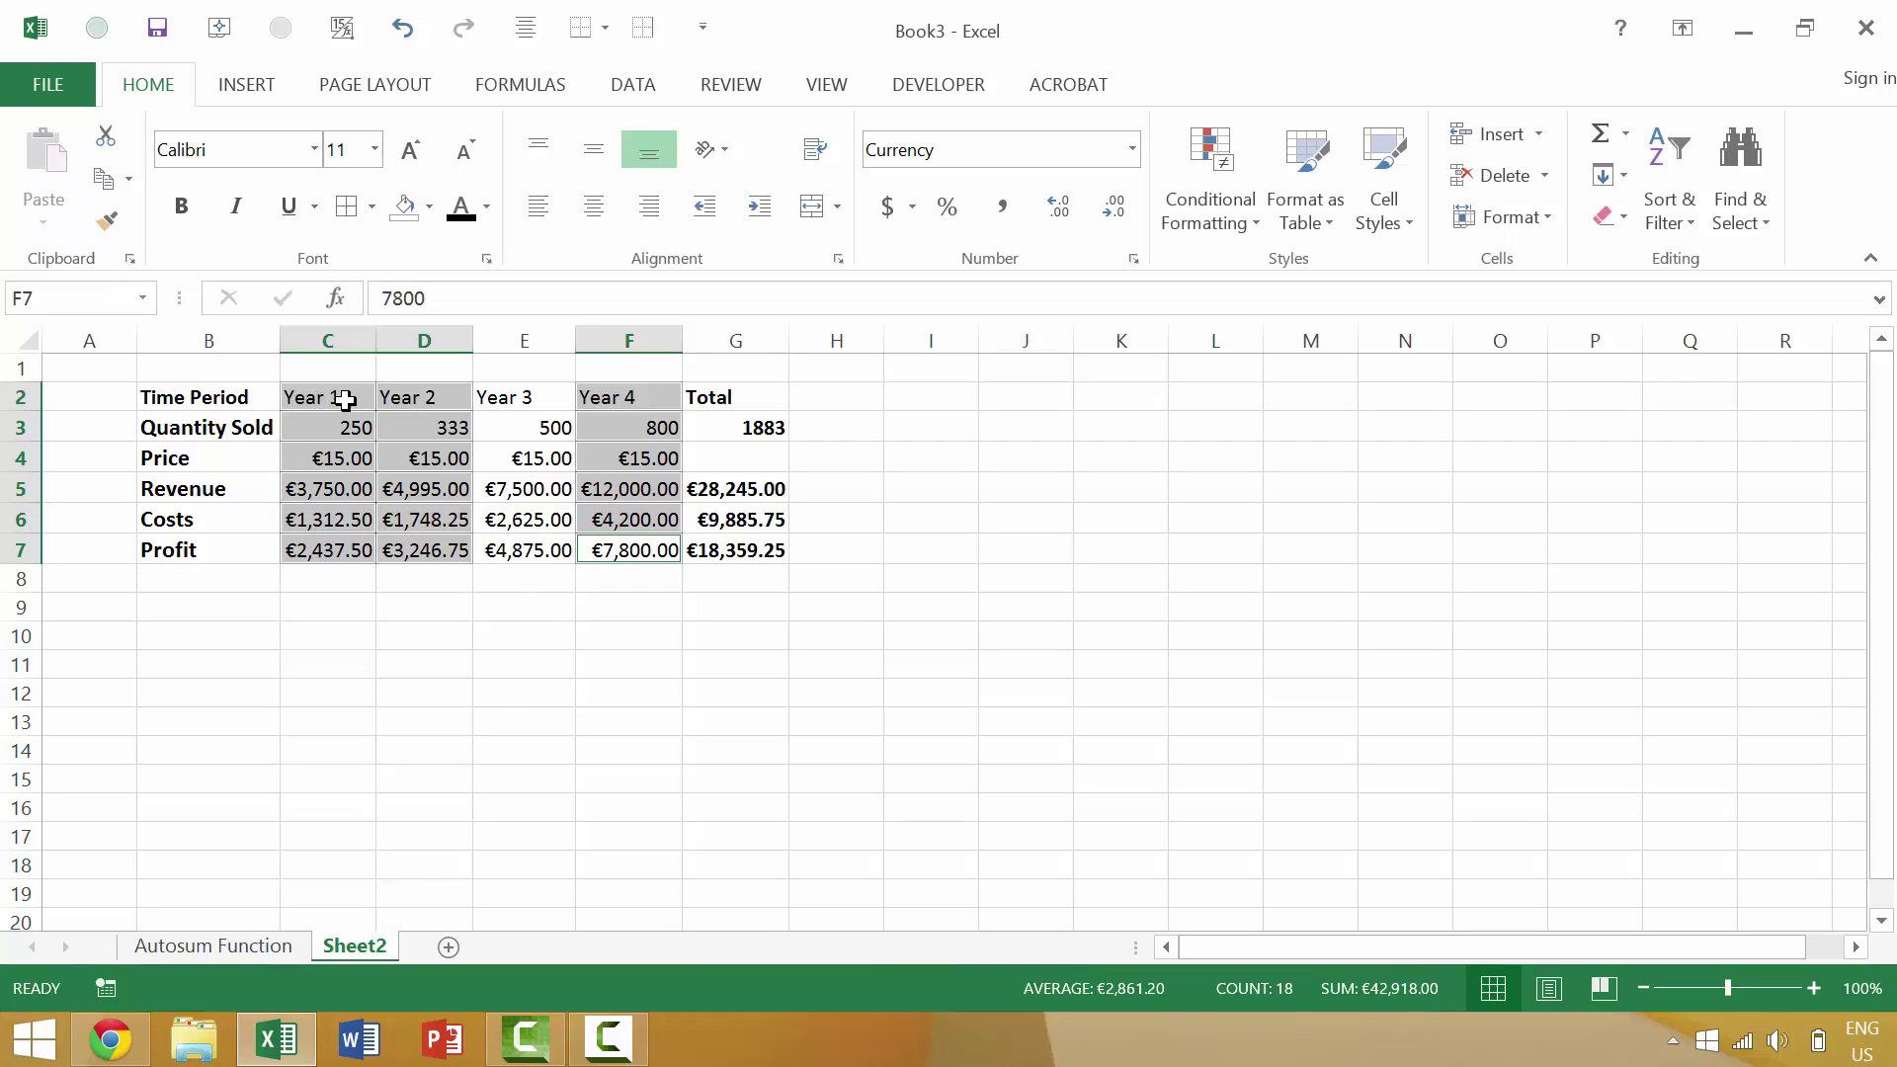
click(341, 397)
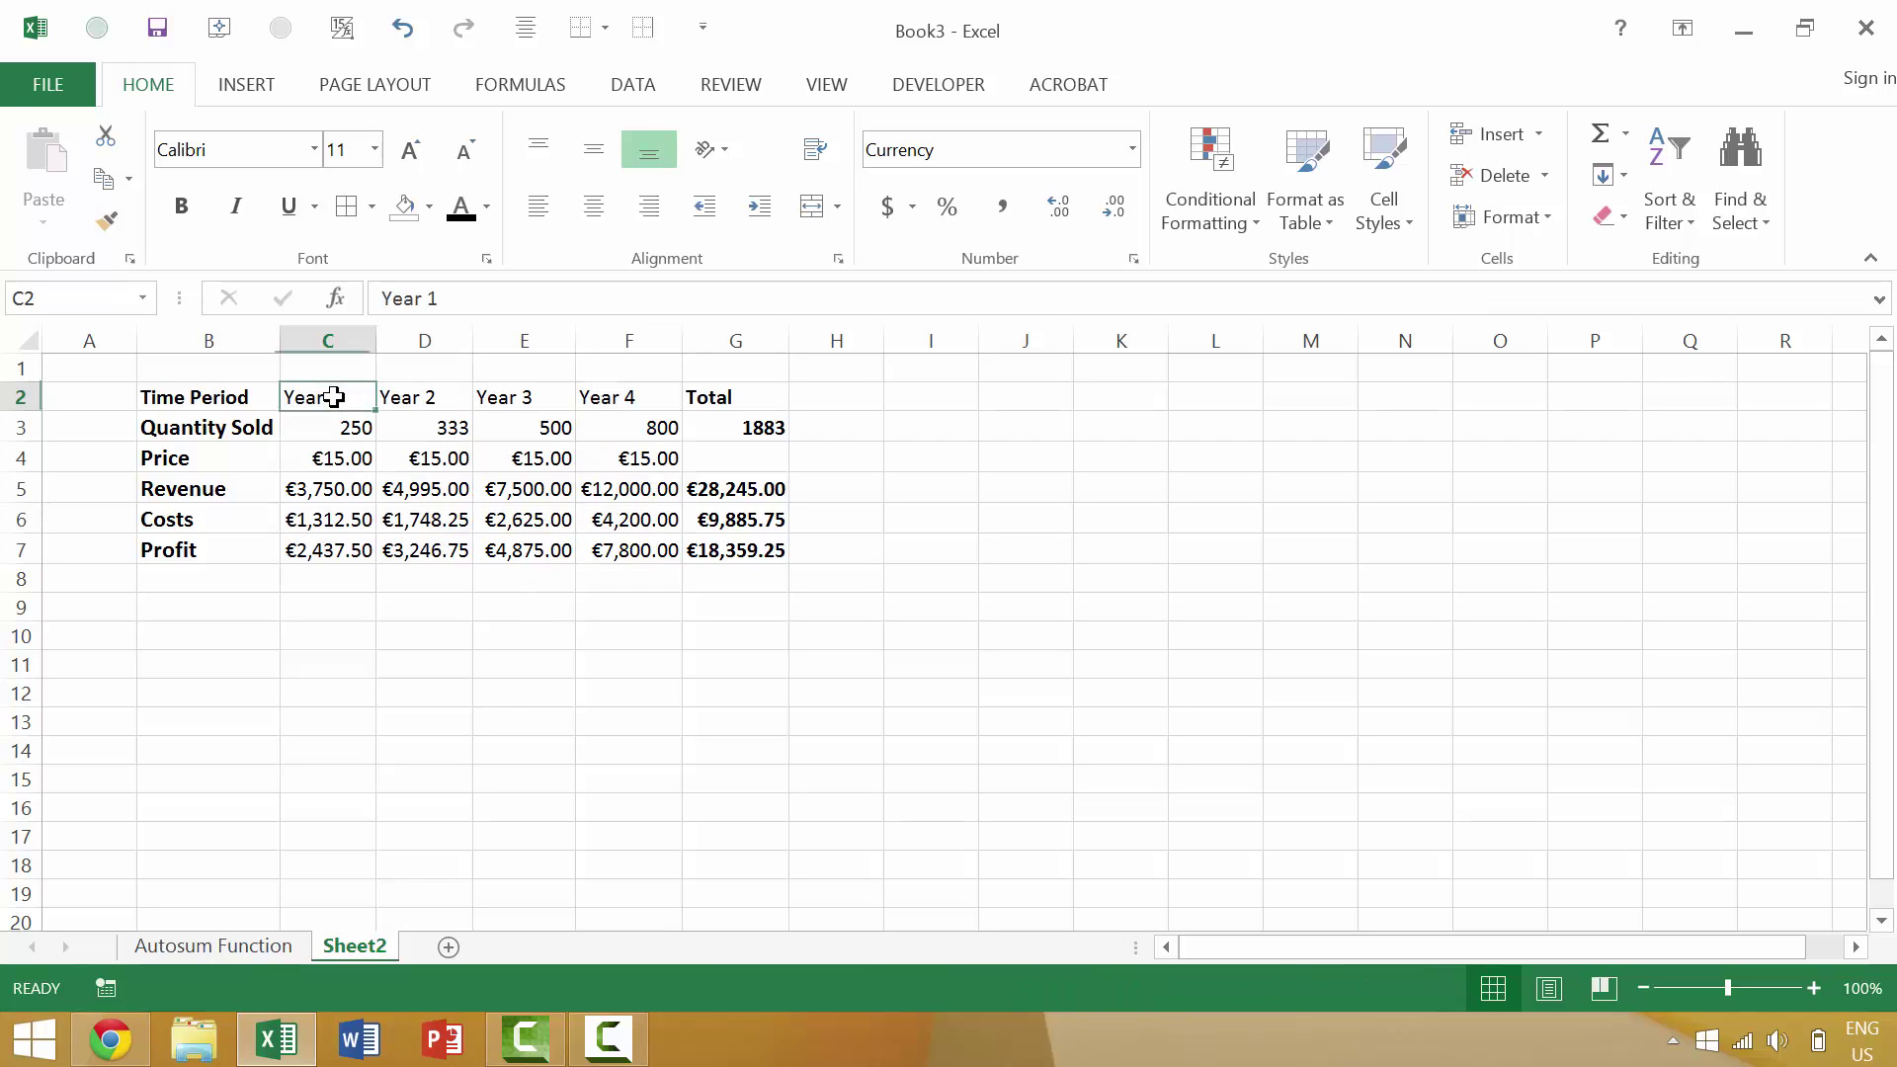
Select C2:D7 plus F2:F7 and colour their text dark red.
shift+click(450, 555)
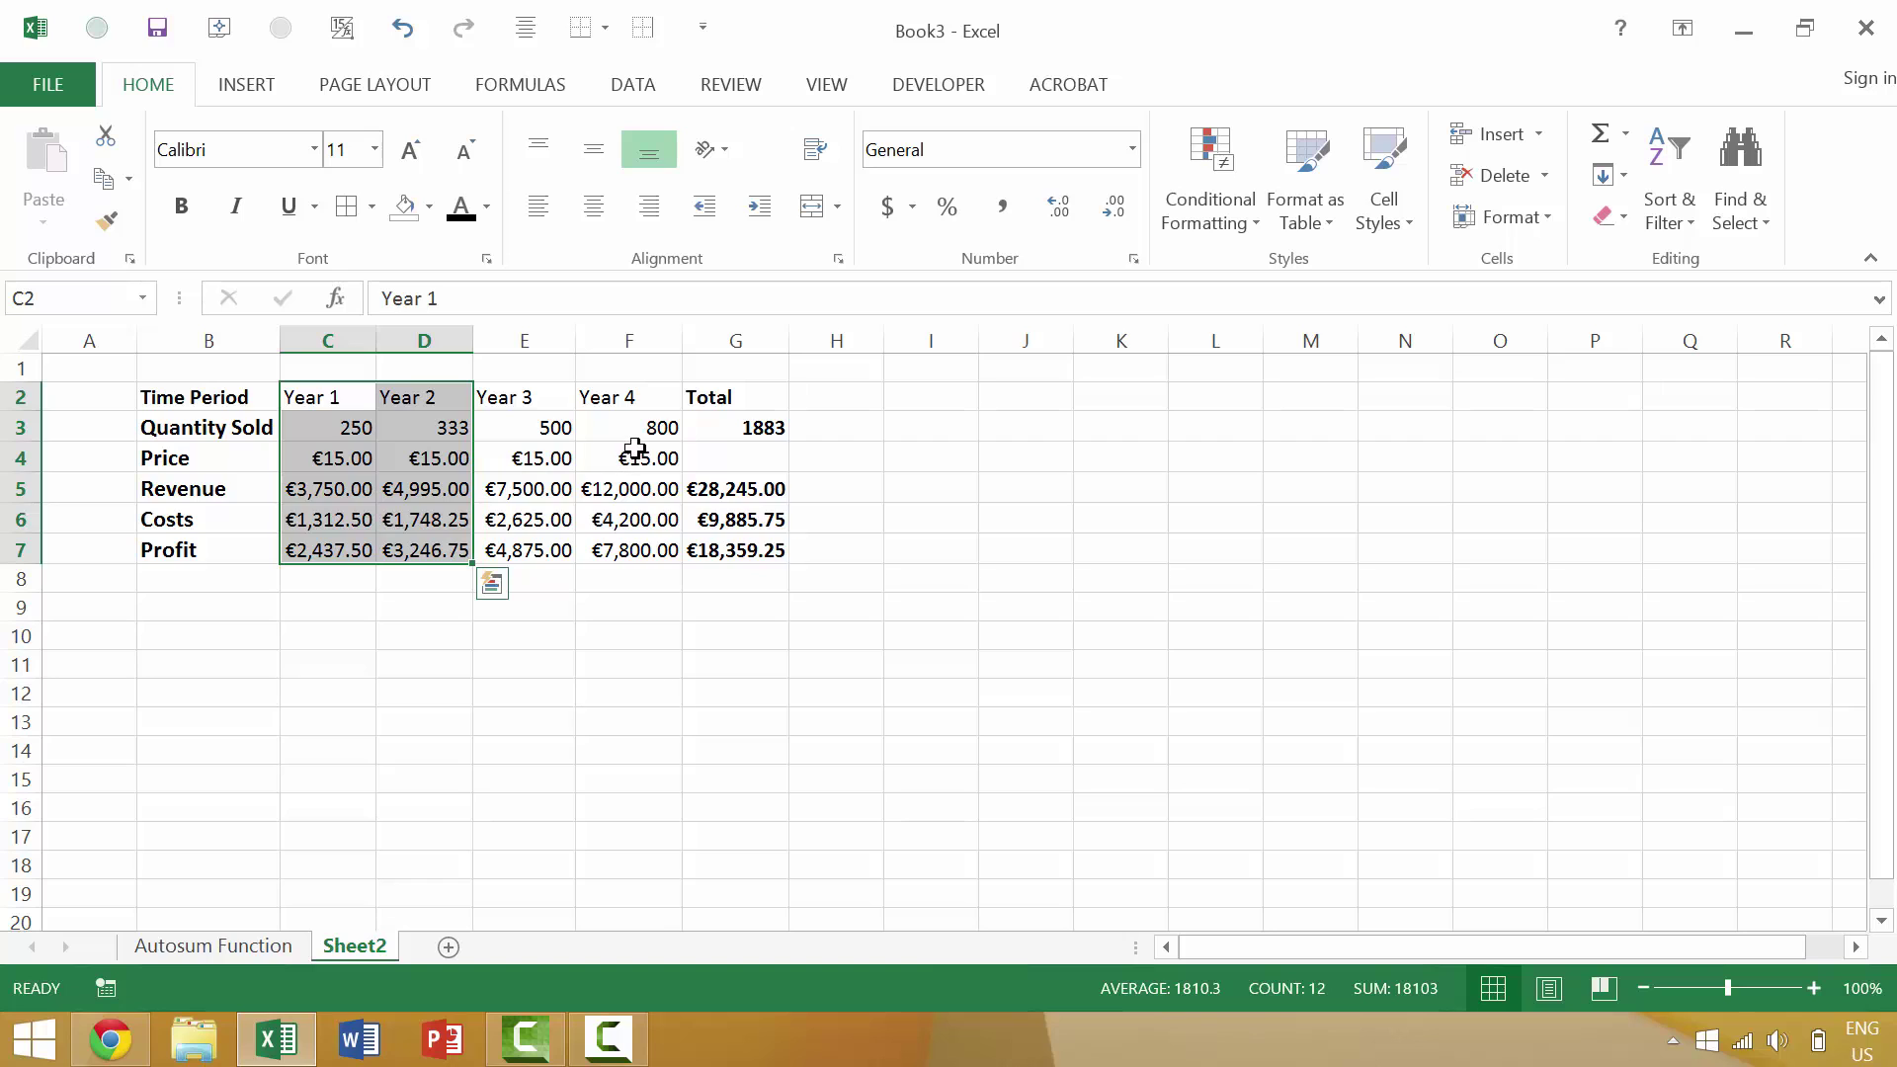
ctrl+click(647, 421)
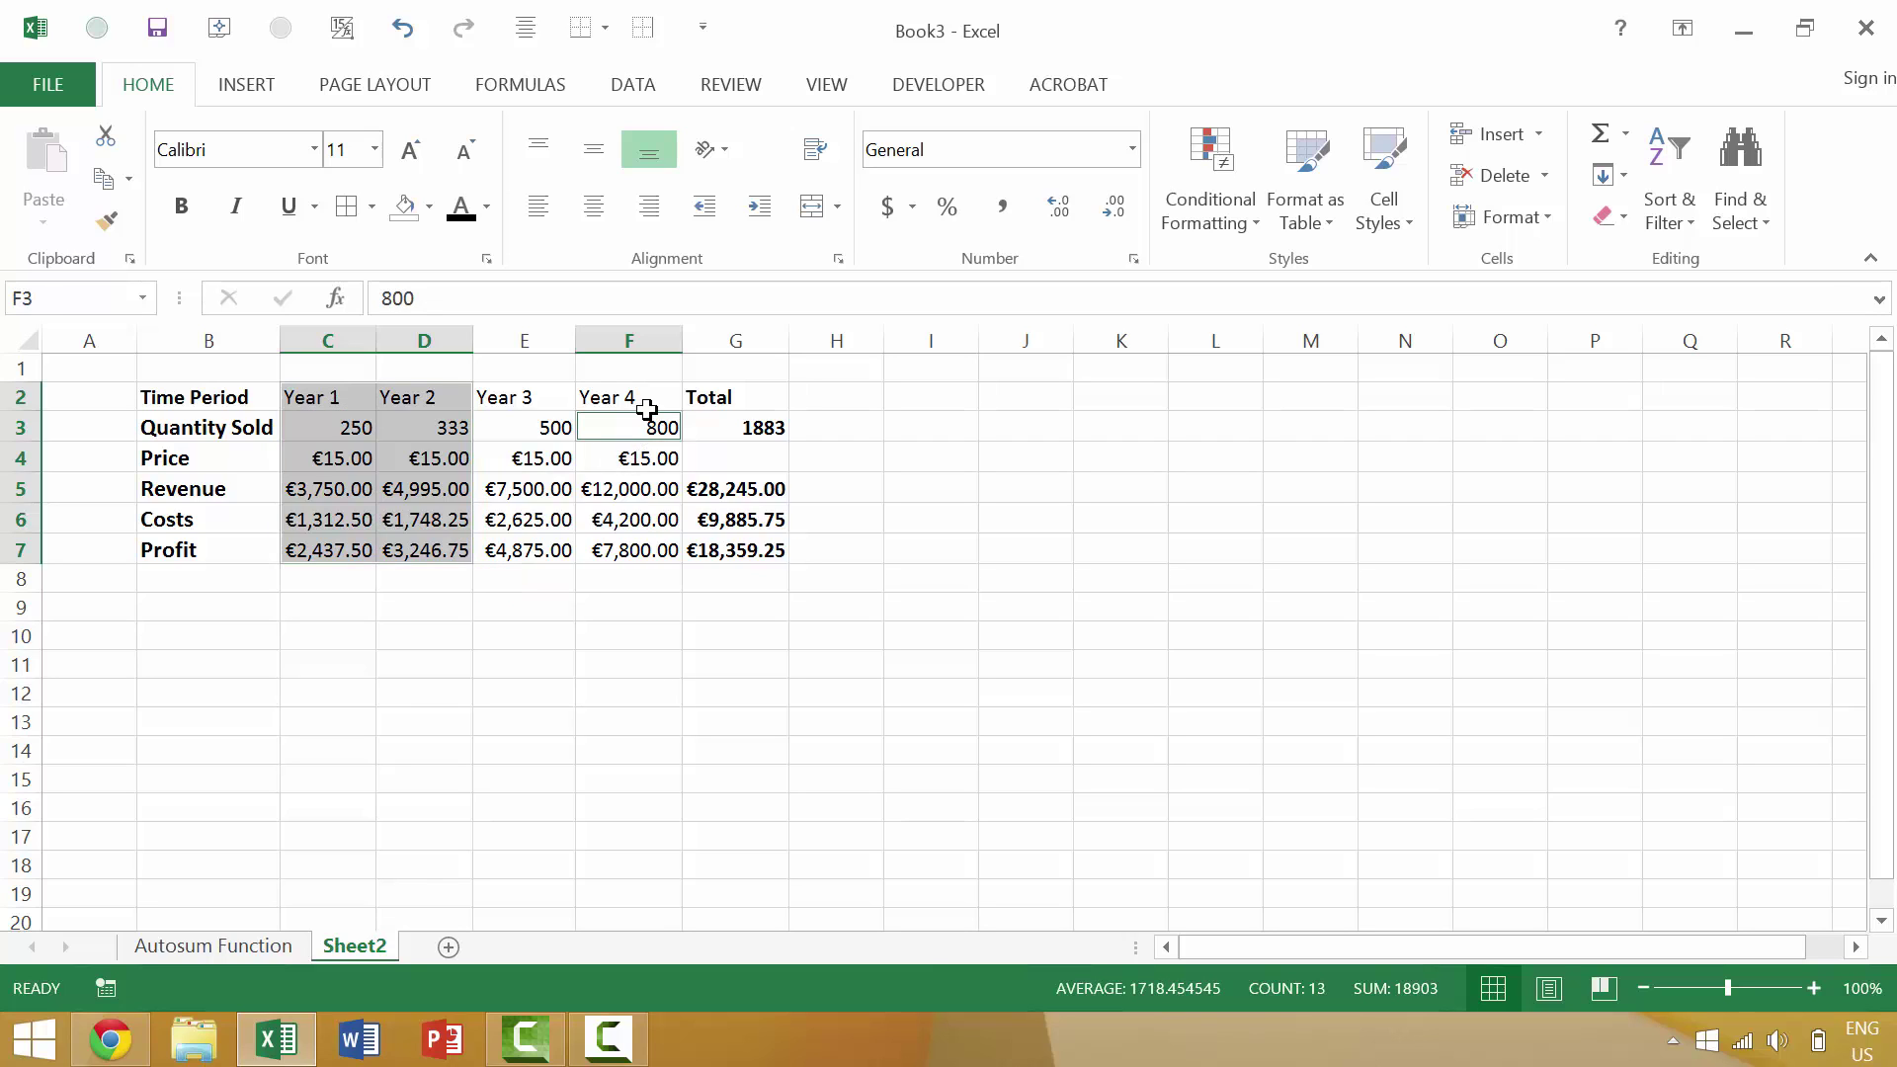
ctrl+click(636, 395)
ctrl+click(632, 477)
ctrl+click(632, 456)
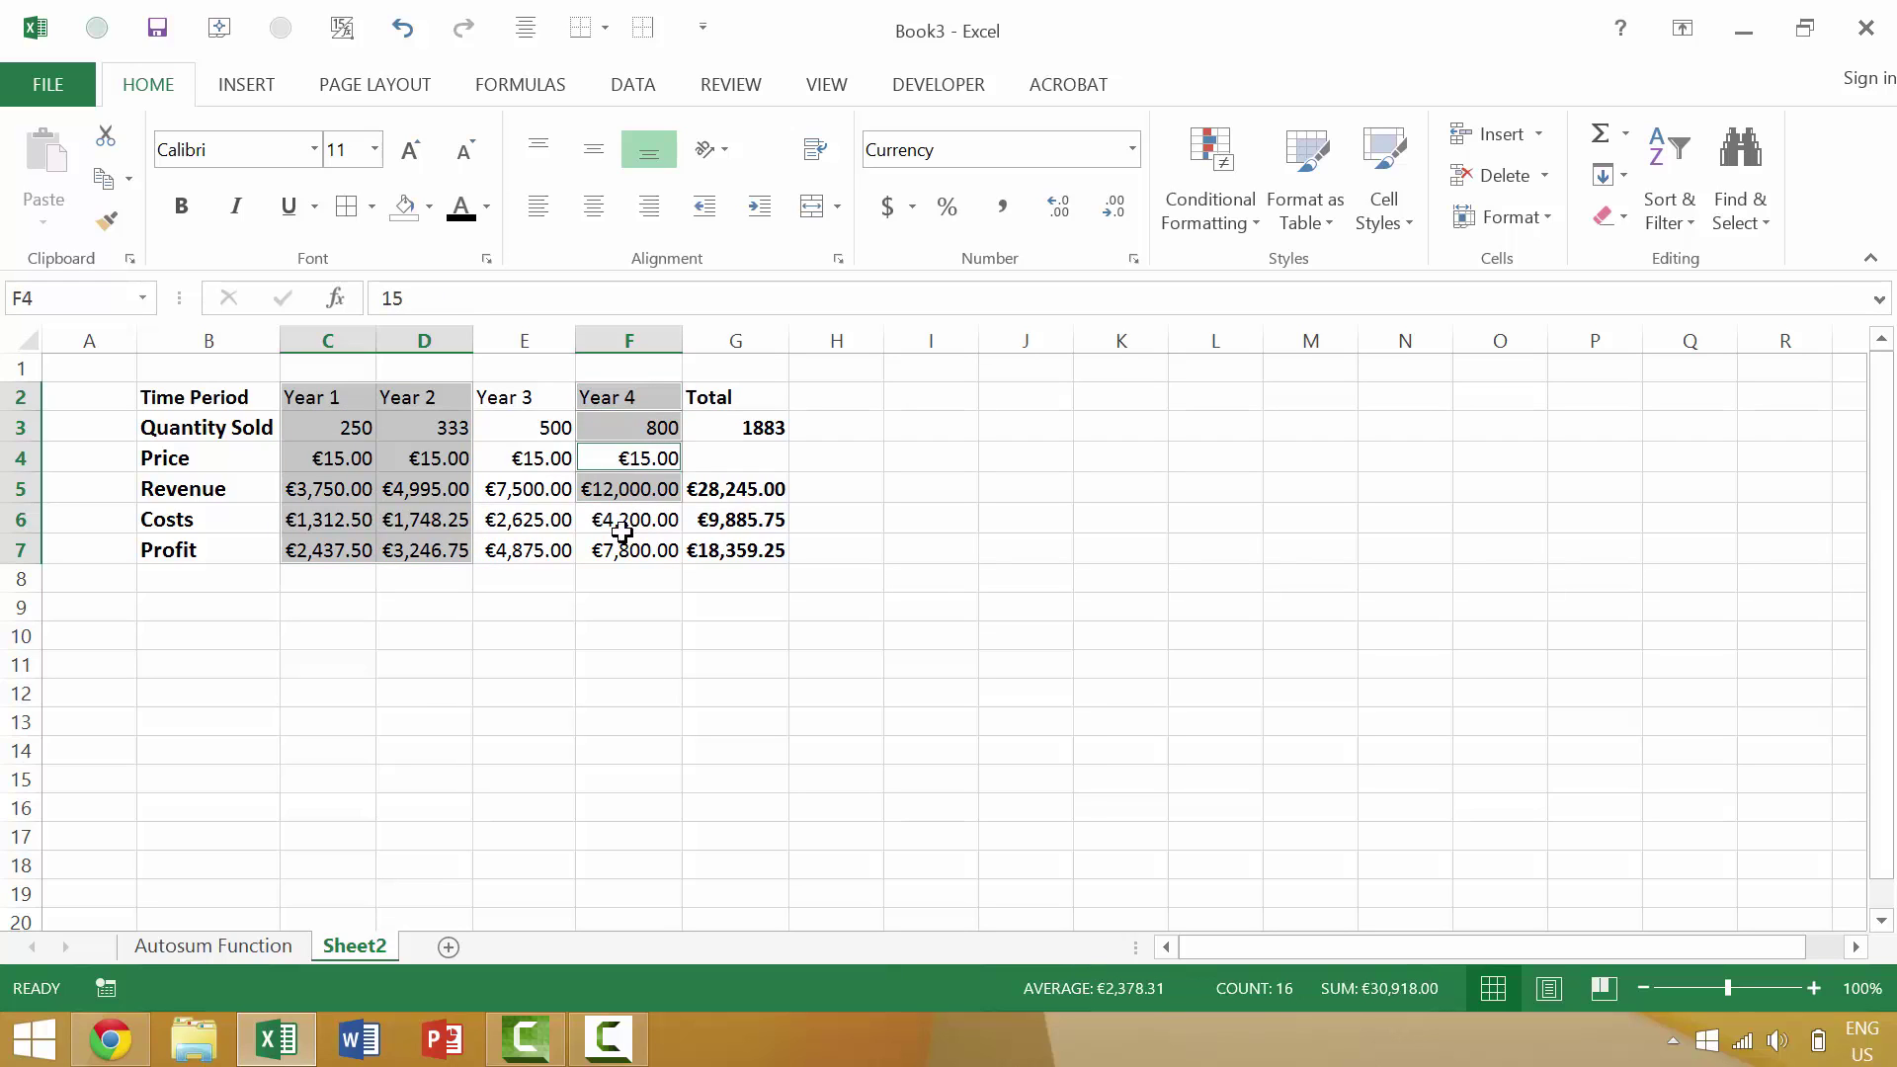
ctrl+click(620, 541)
ctrl+click(627, 513)
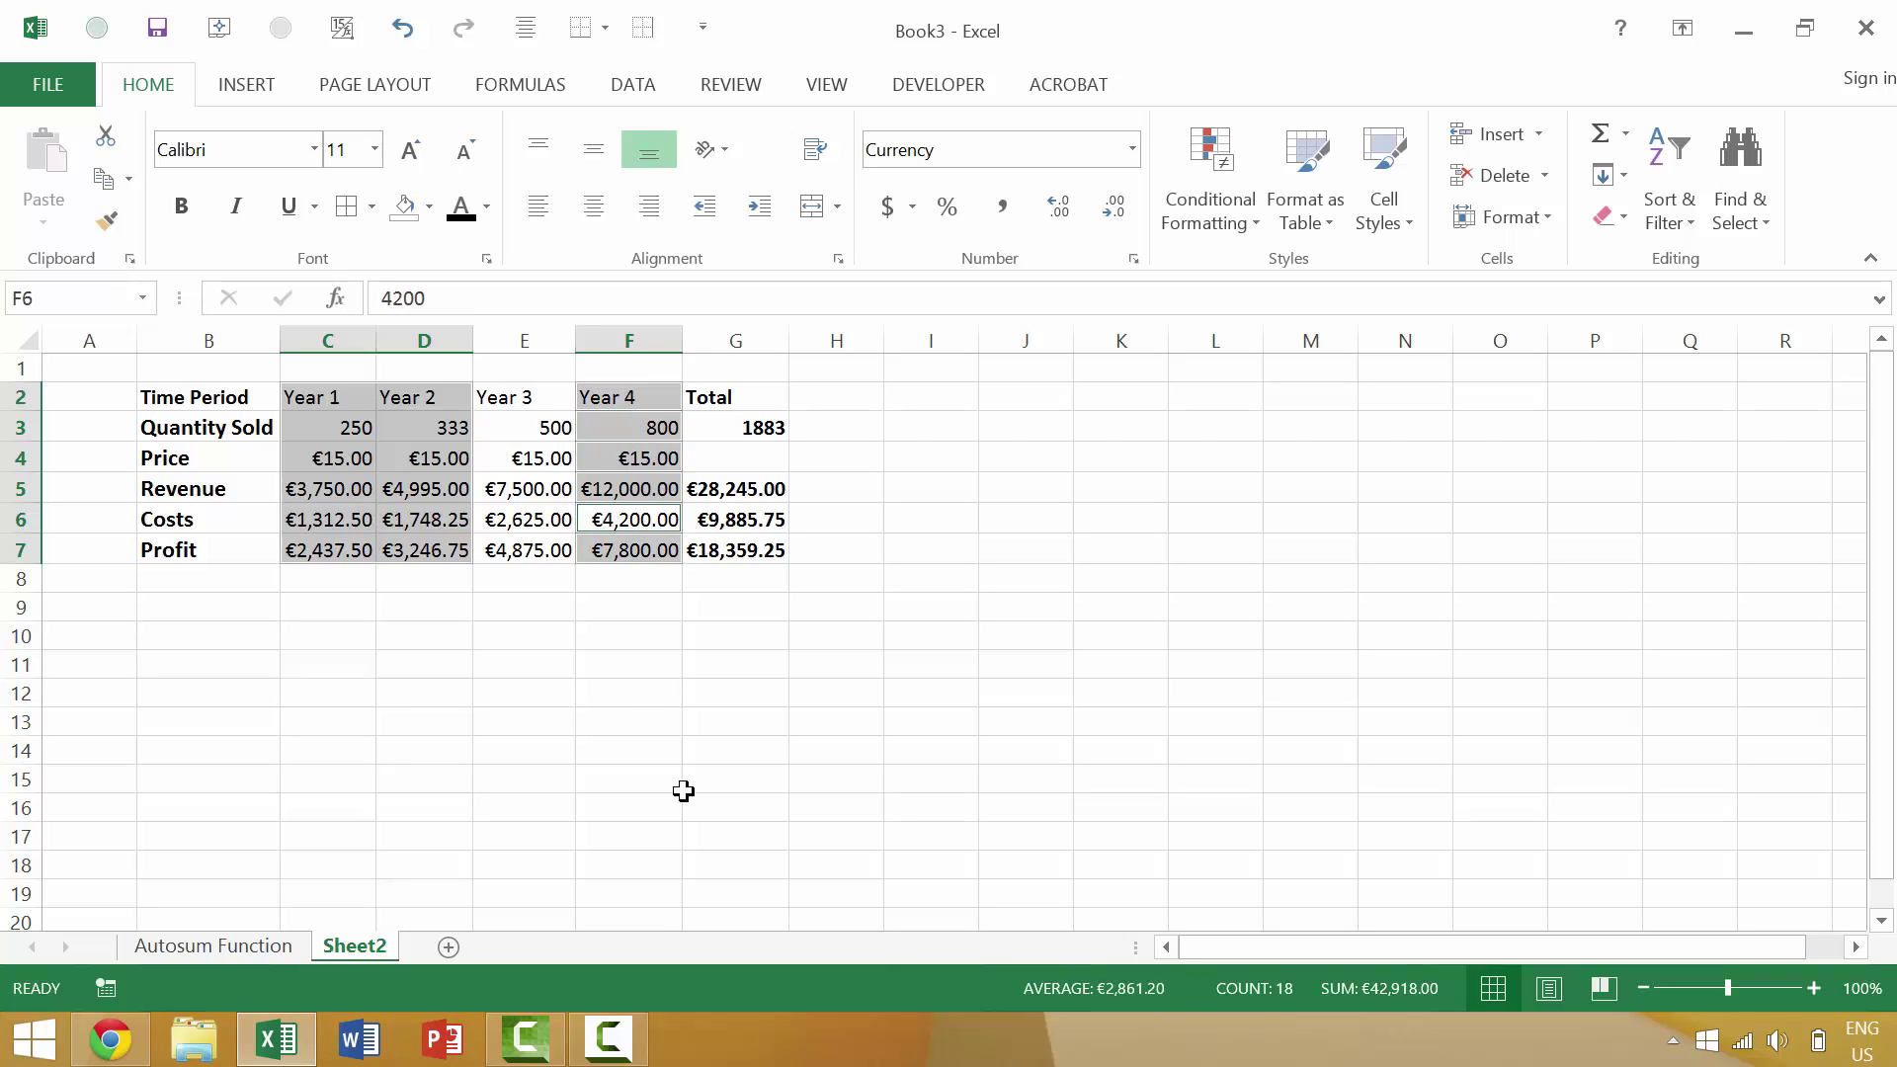
click(489, 208)
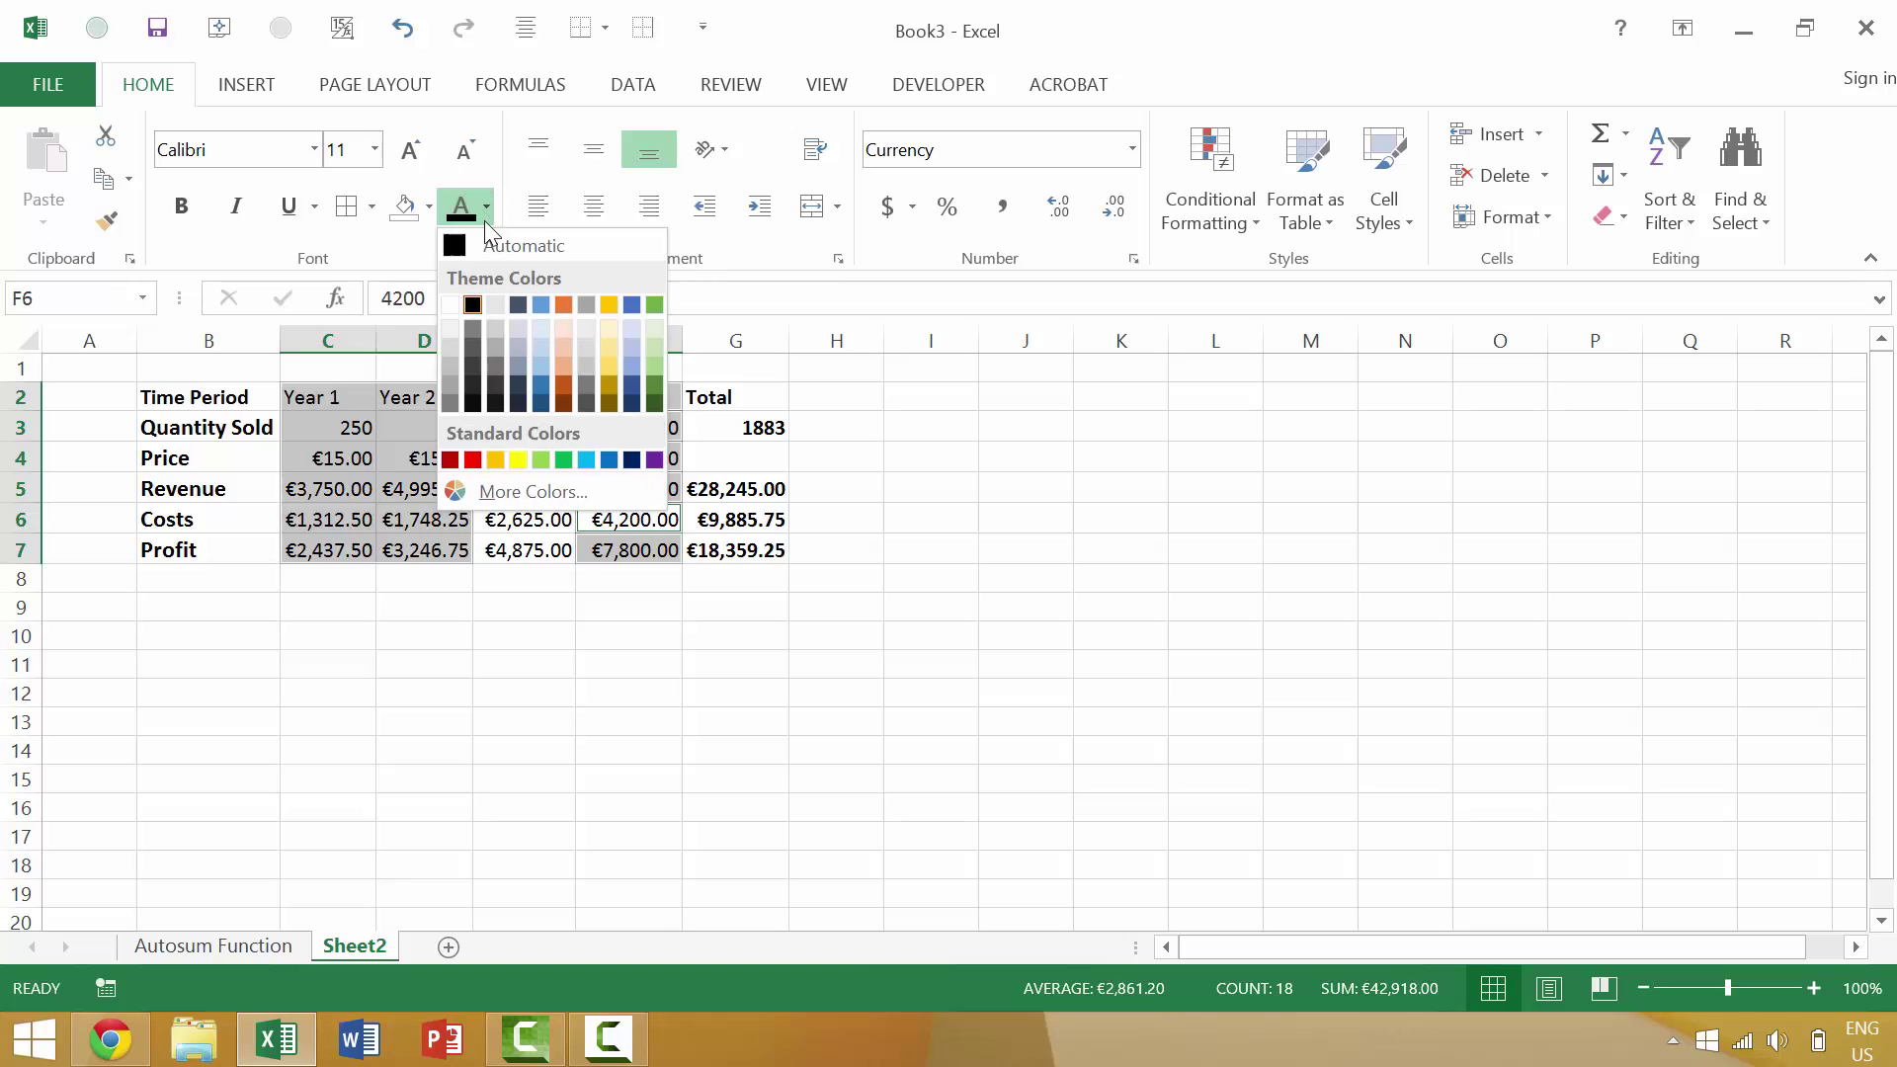
click(450, 458)
click(485, 716)
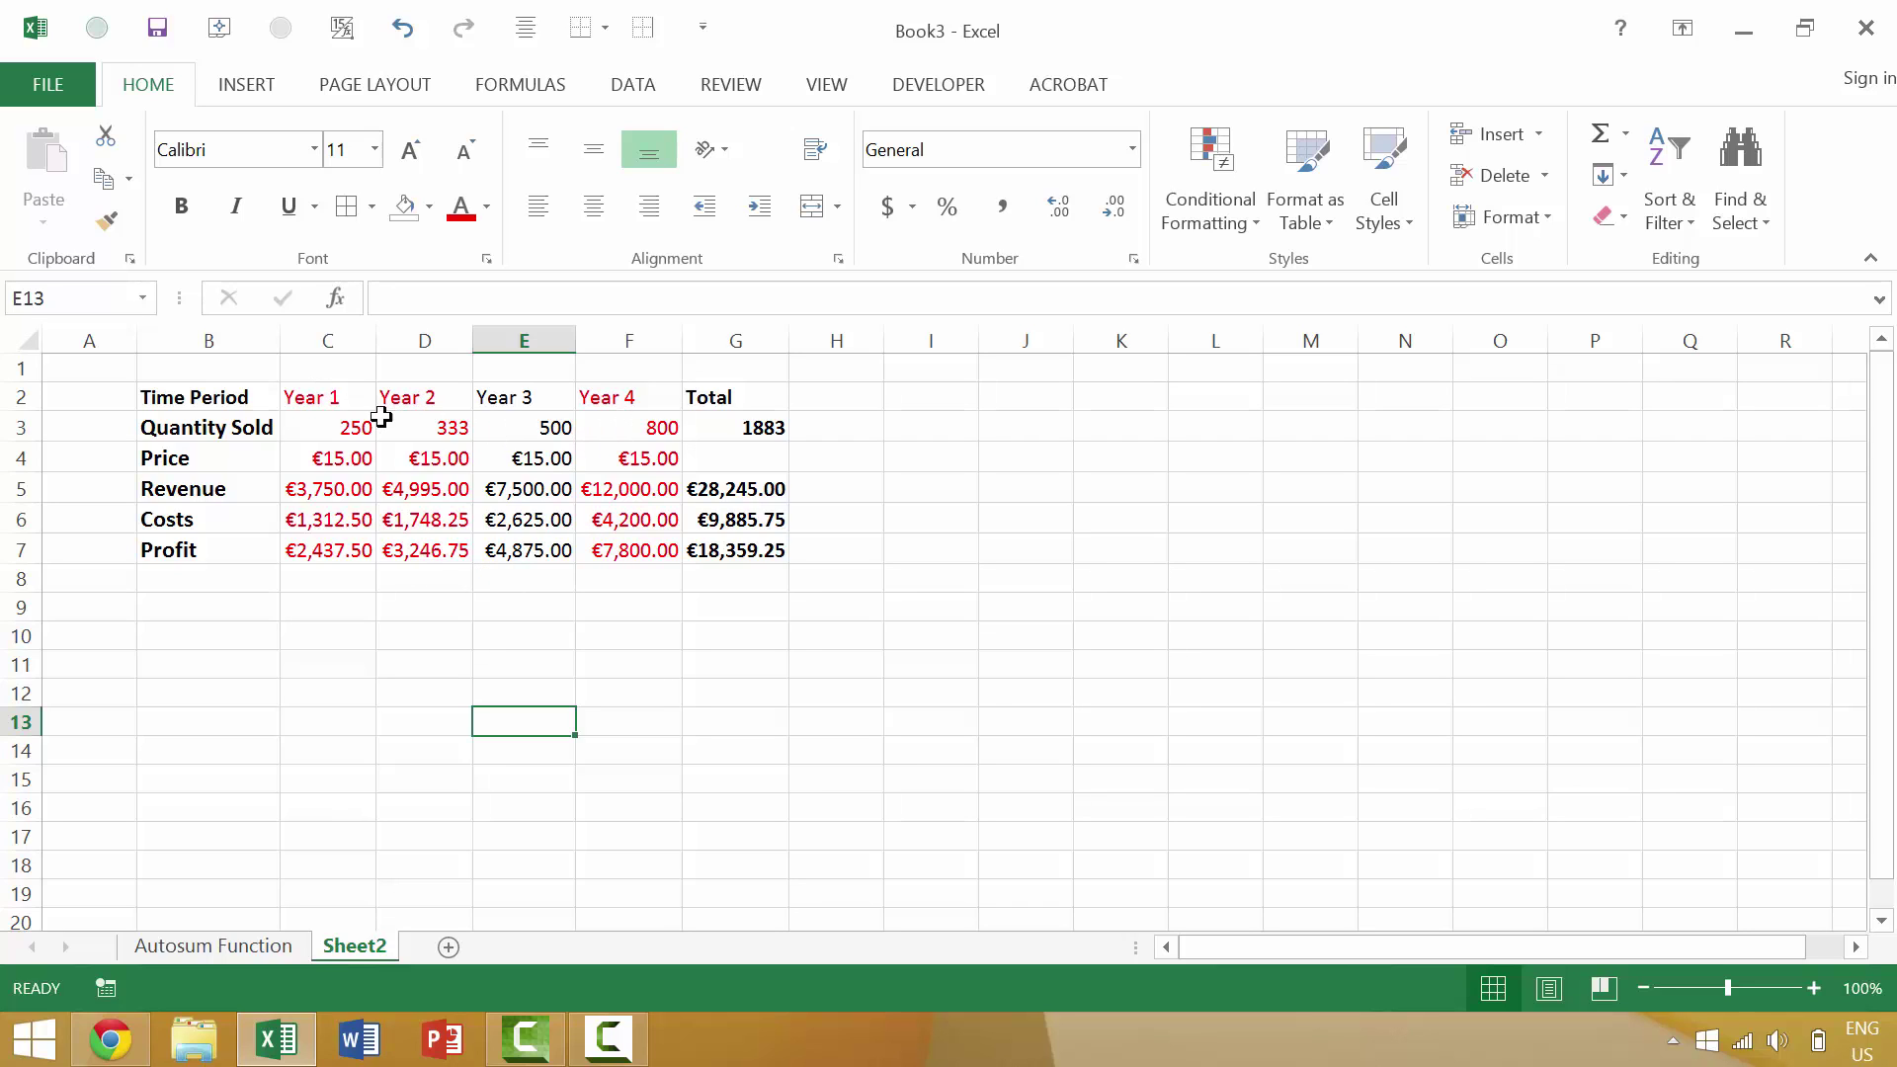
Select C2:D7 together with the Year 4 cells F2 through F7.
click(332, 399)
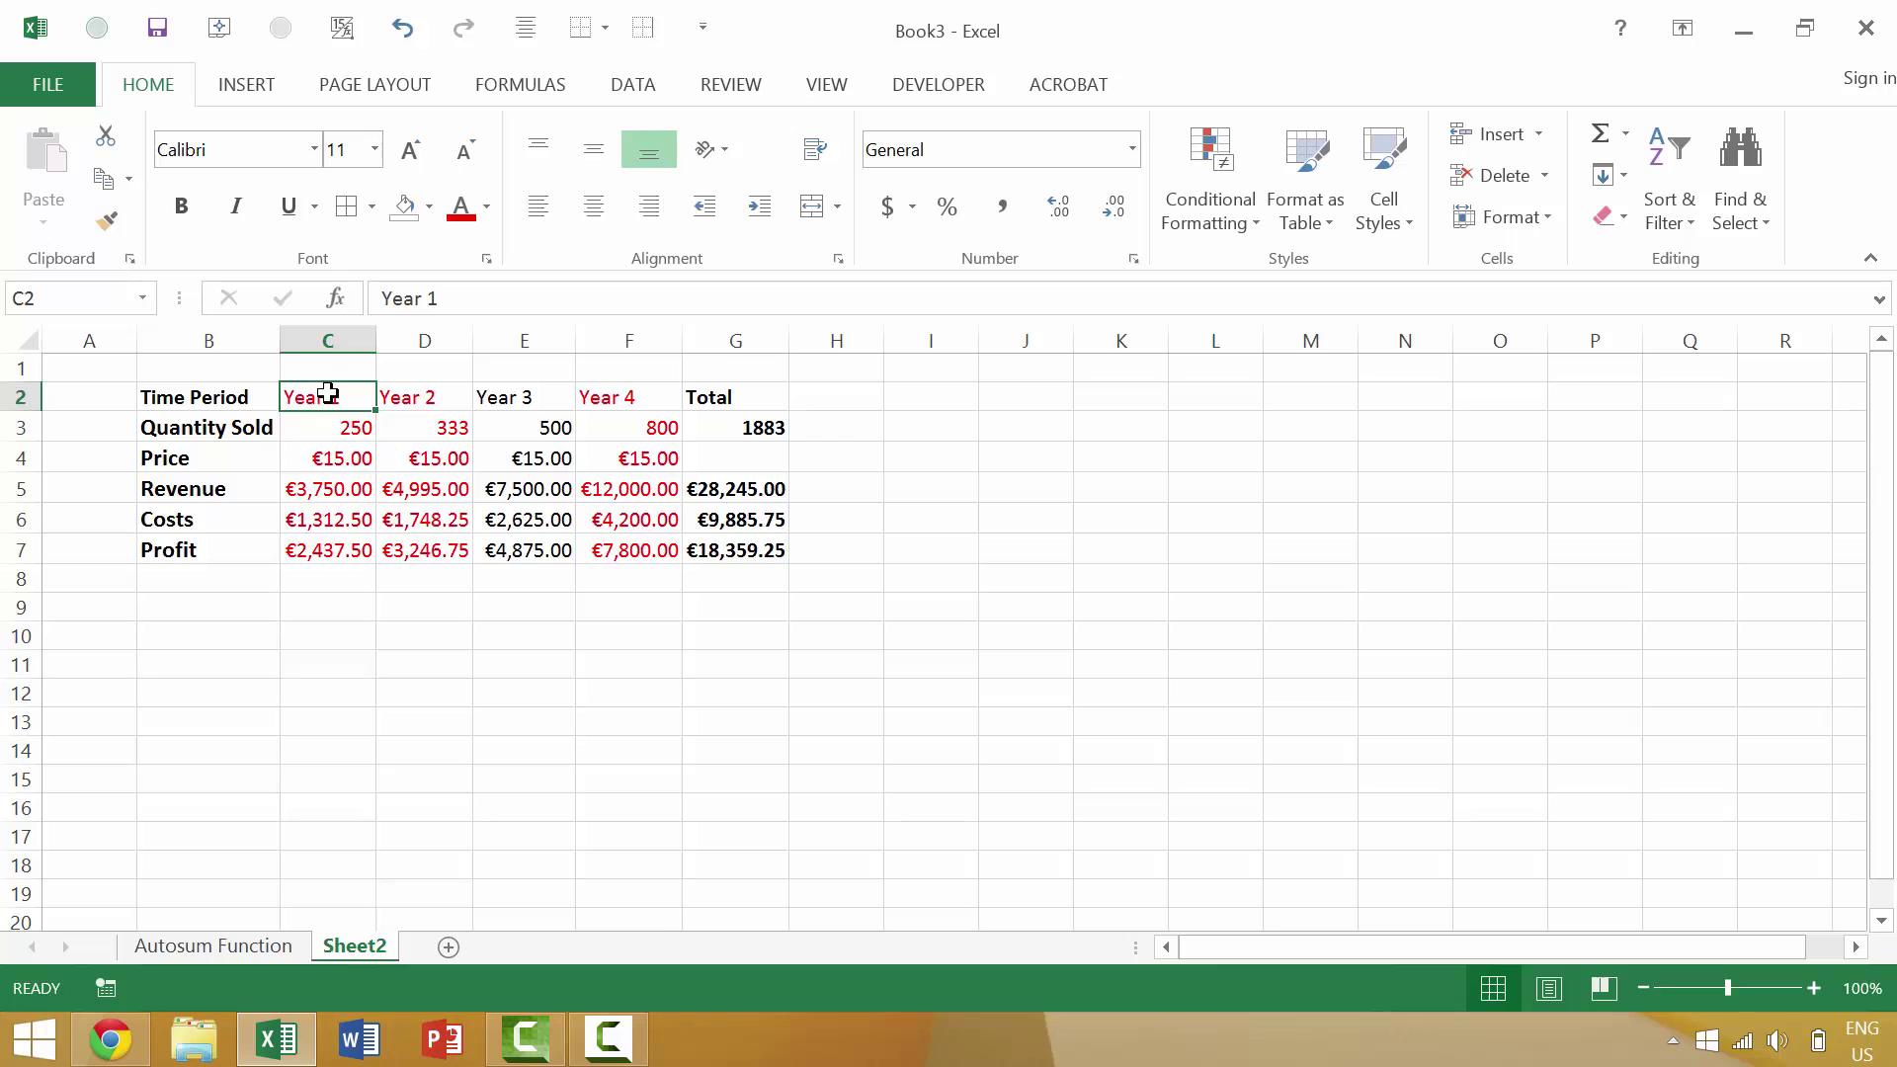
shift+click(432, 550)
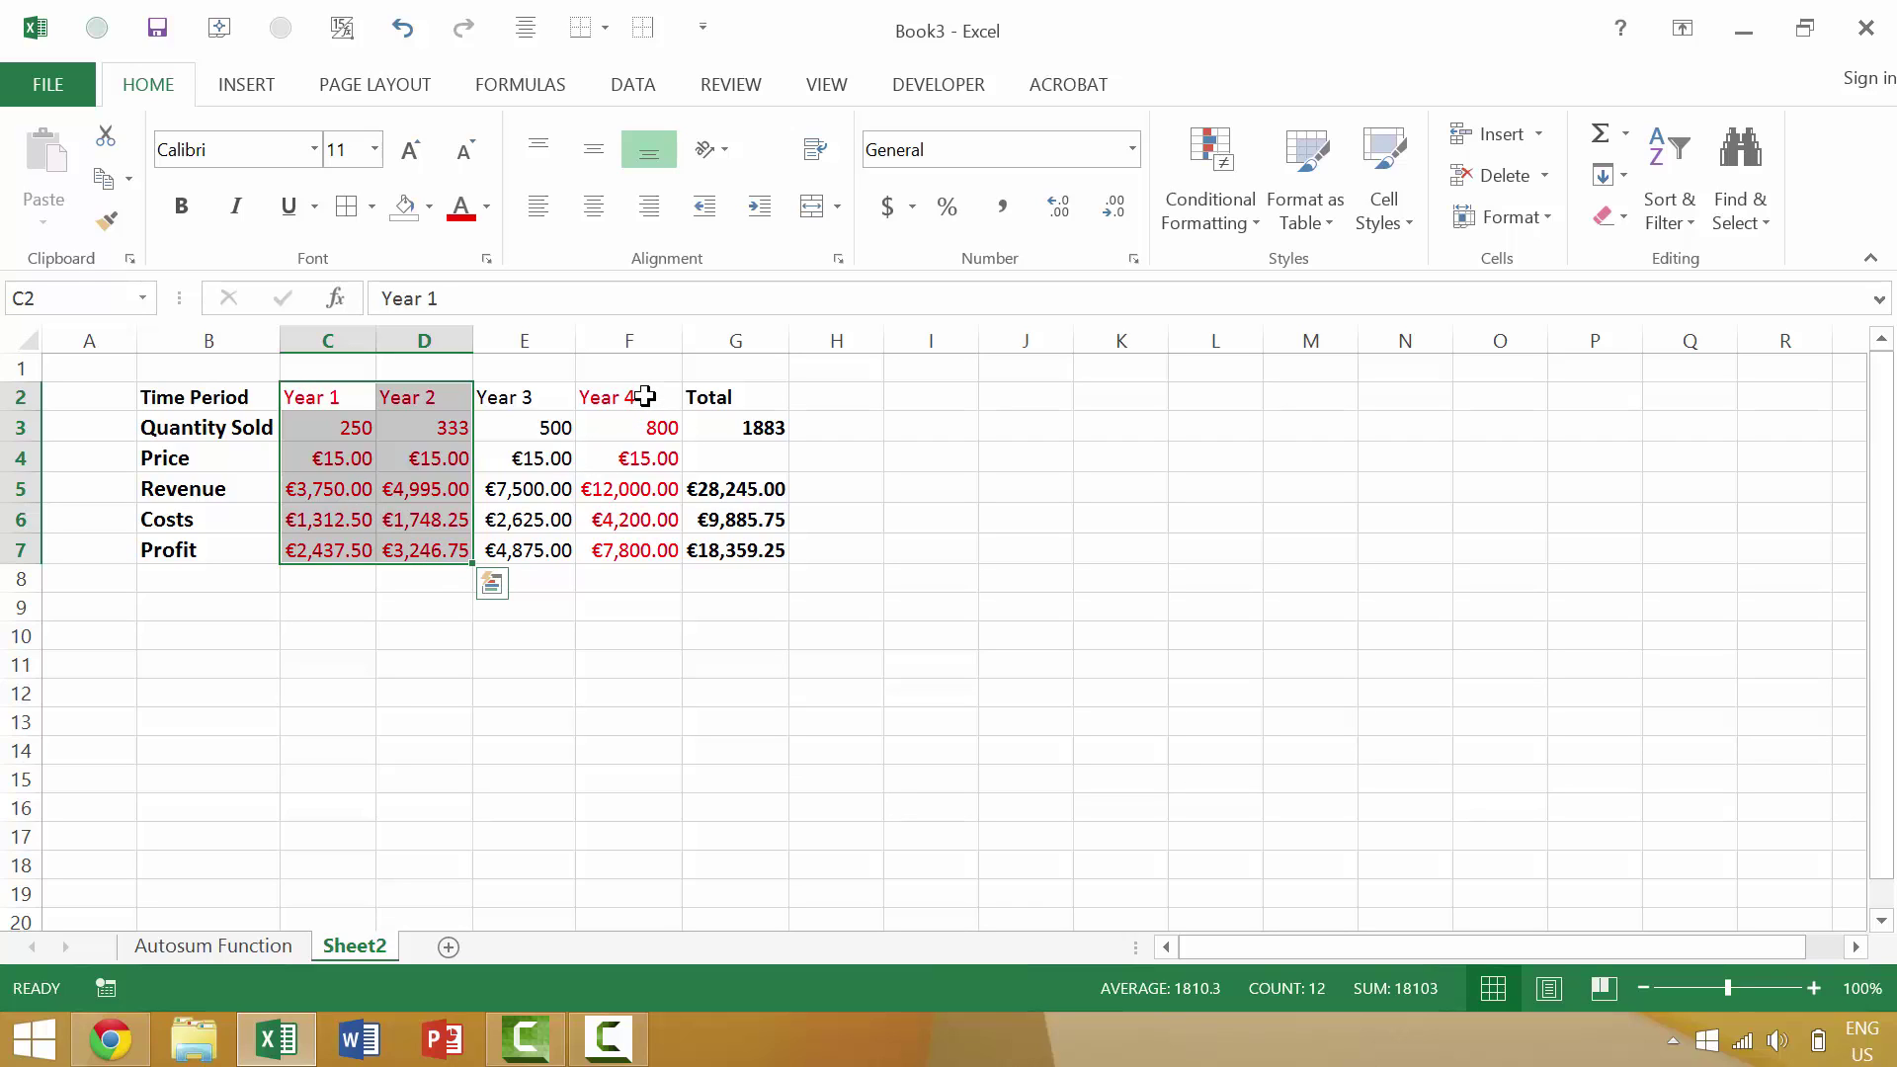
ctrl+click(644, 396)
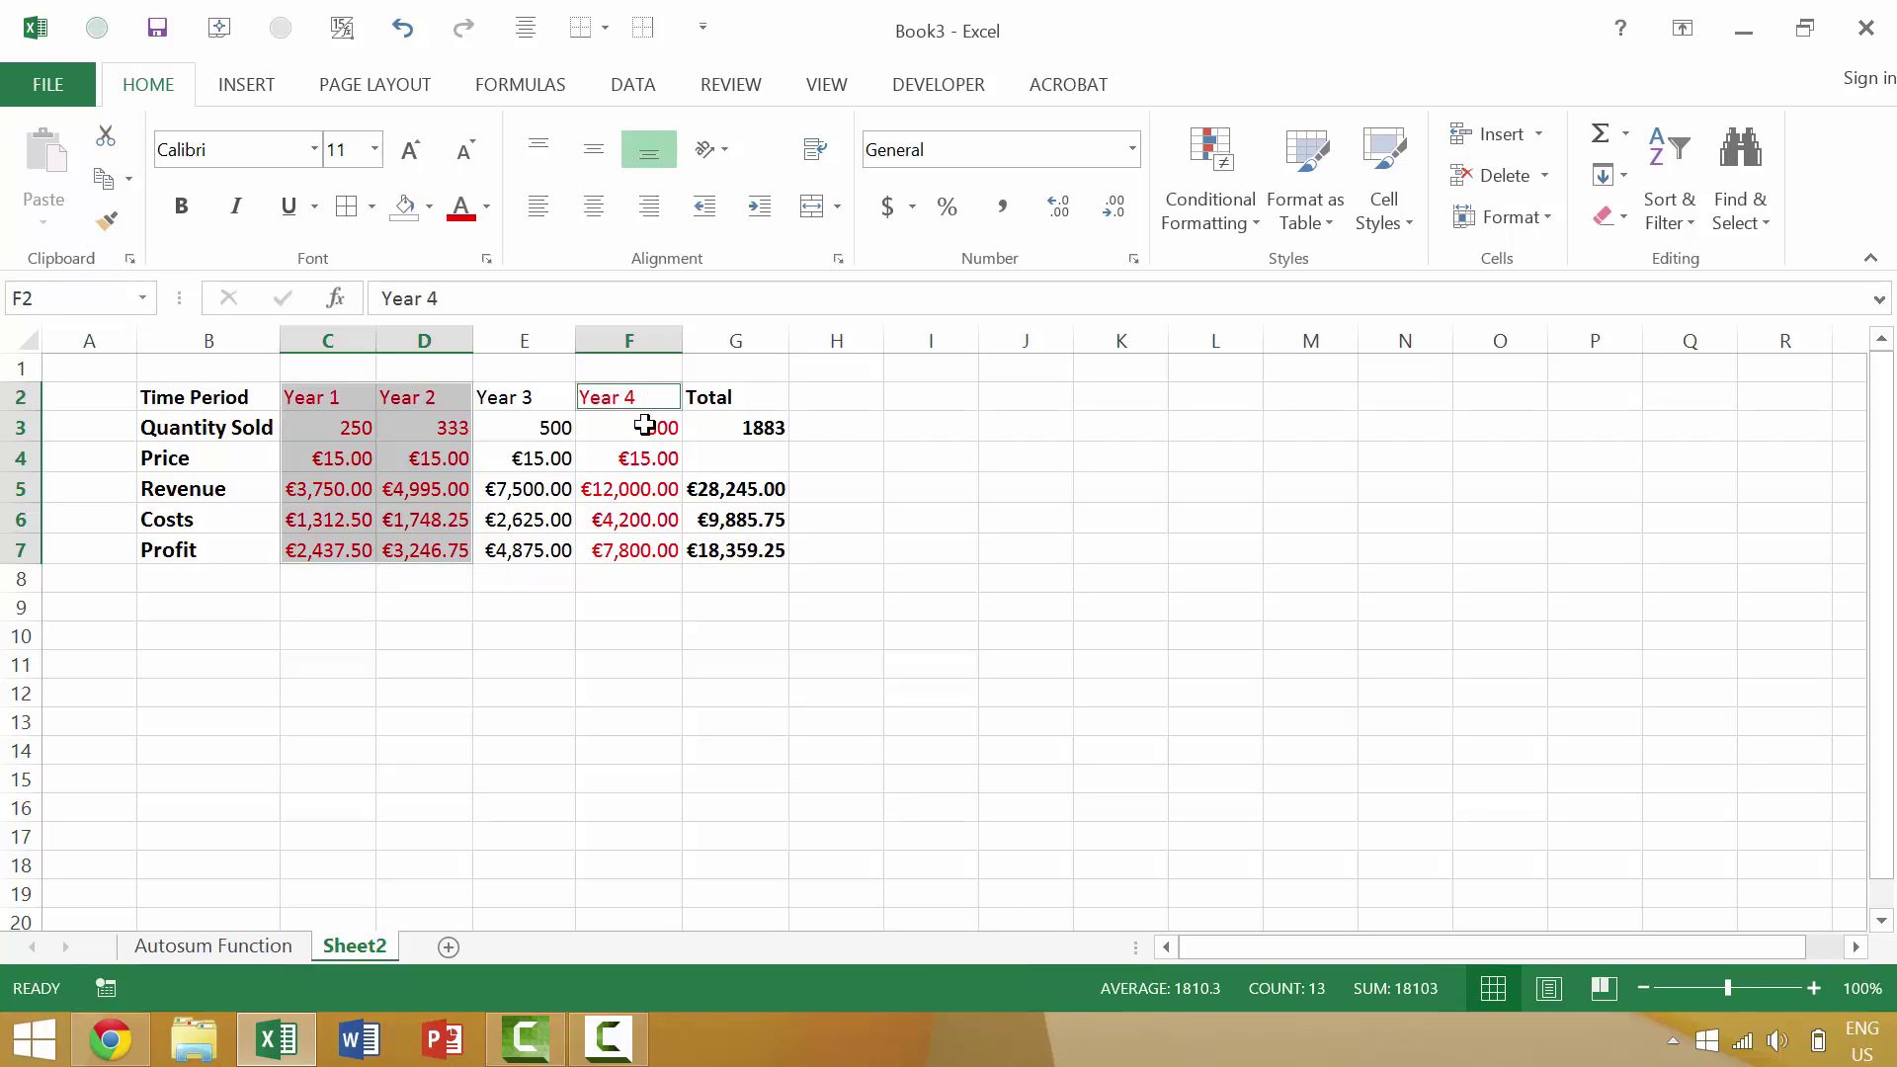
ctrl+click(644, 424)
ctrl+click(635, 457)
ctrl+click(636, 494)
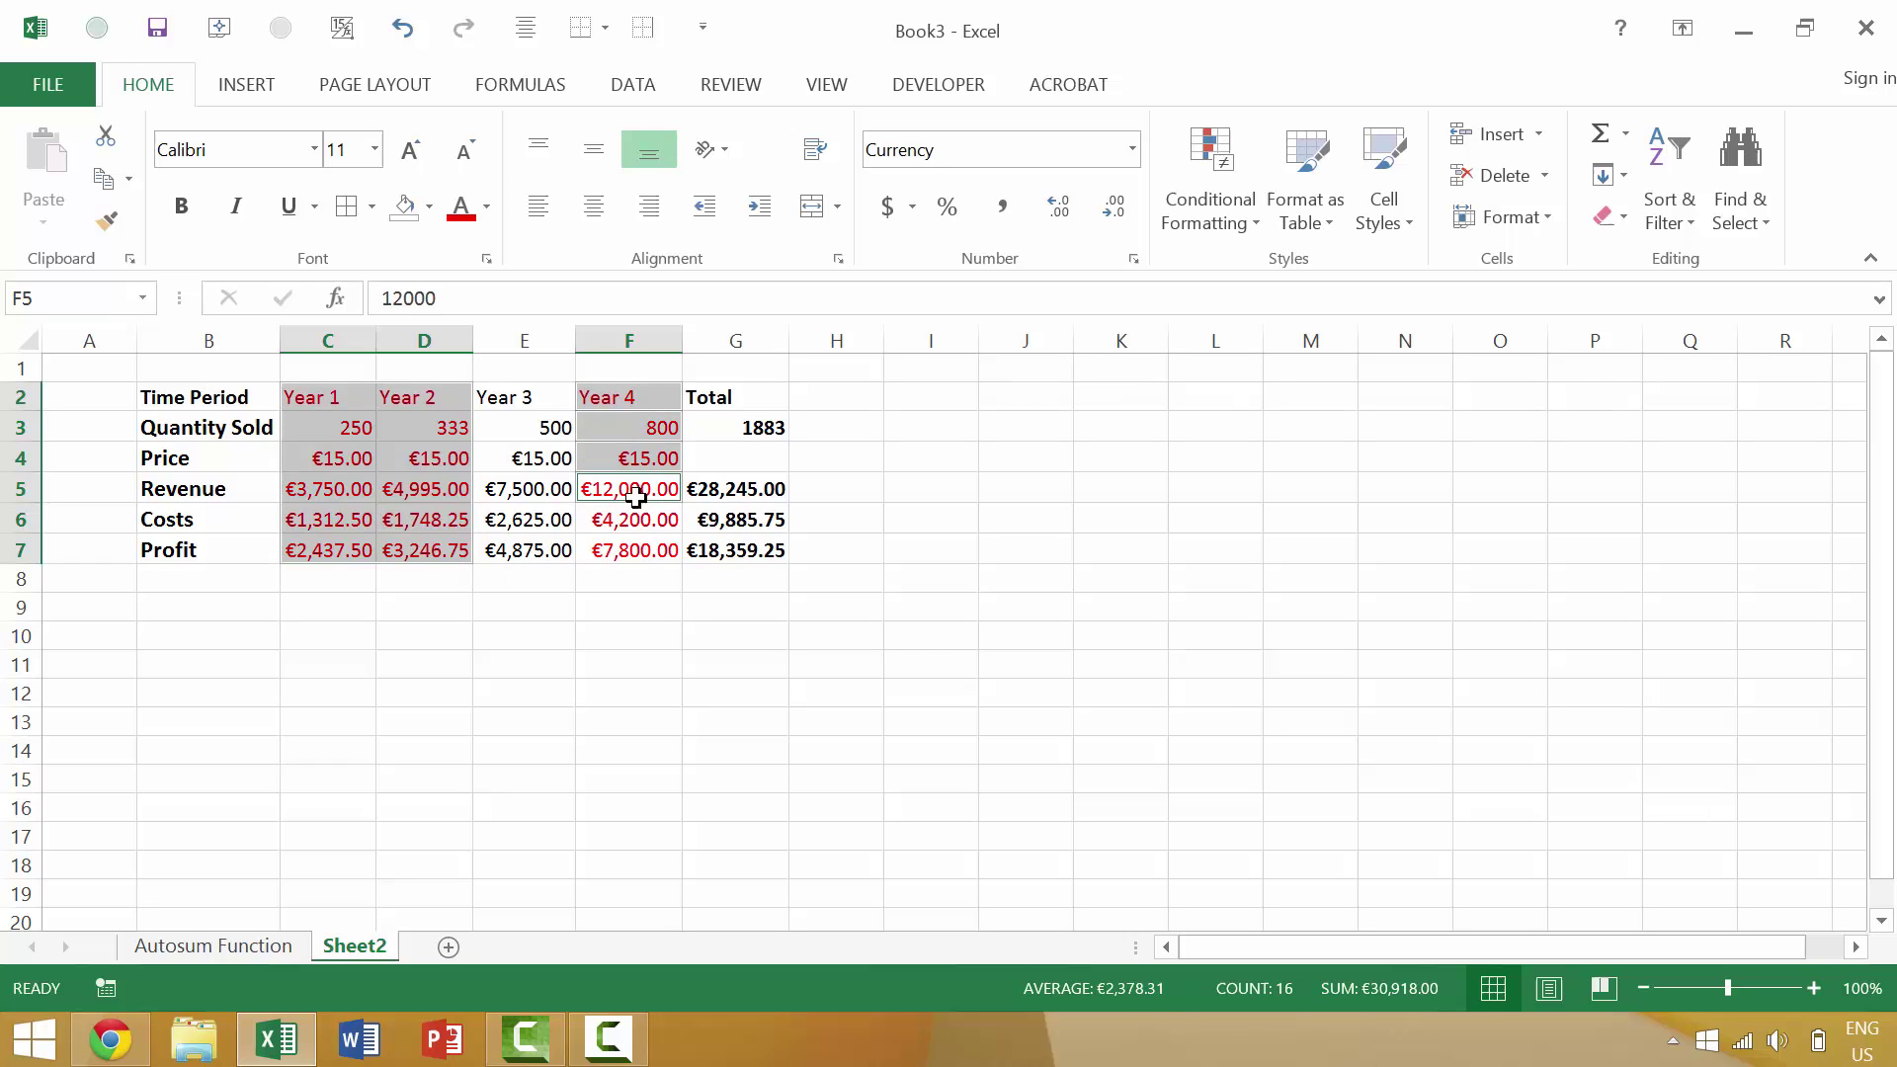
ctrl+click(635, 520)
ctrl+click(631, 551)
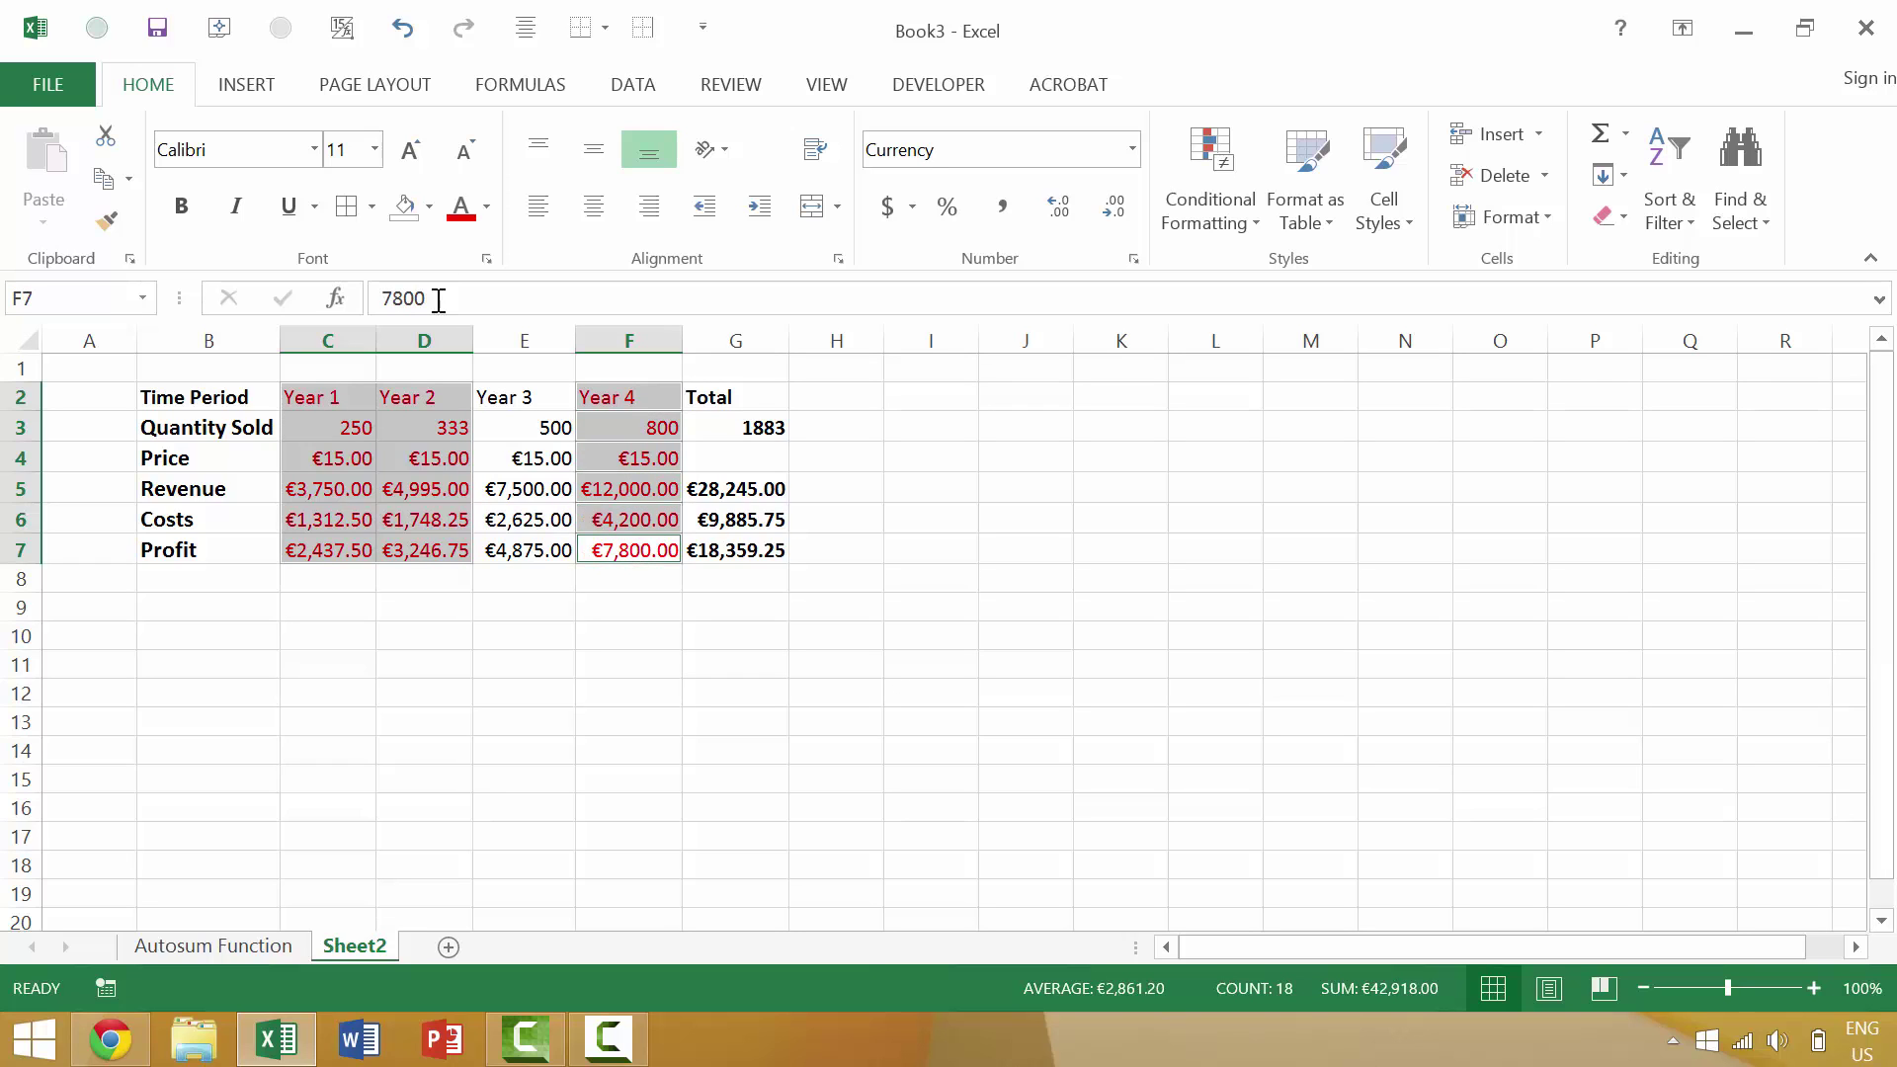
Switch the selected text to black, then to light blue.
click(486, 206)
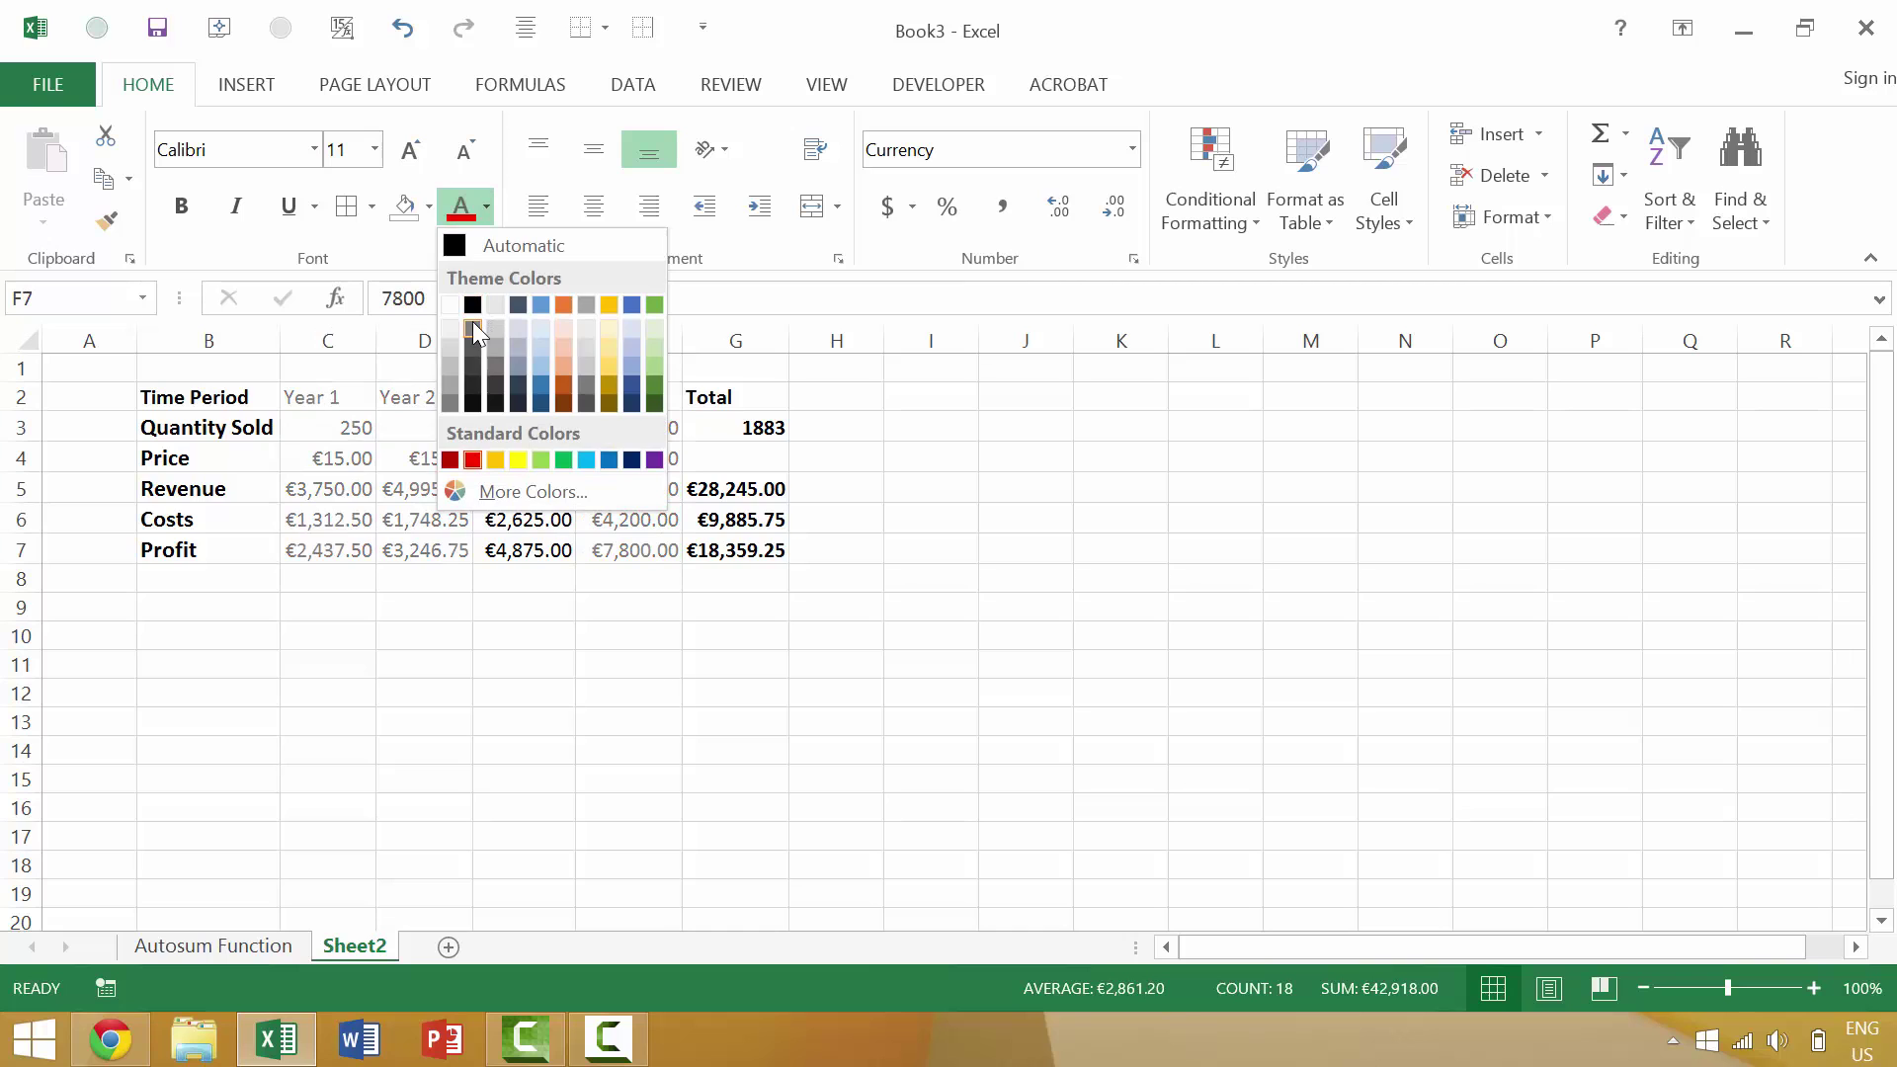
click(472, 305)
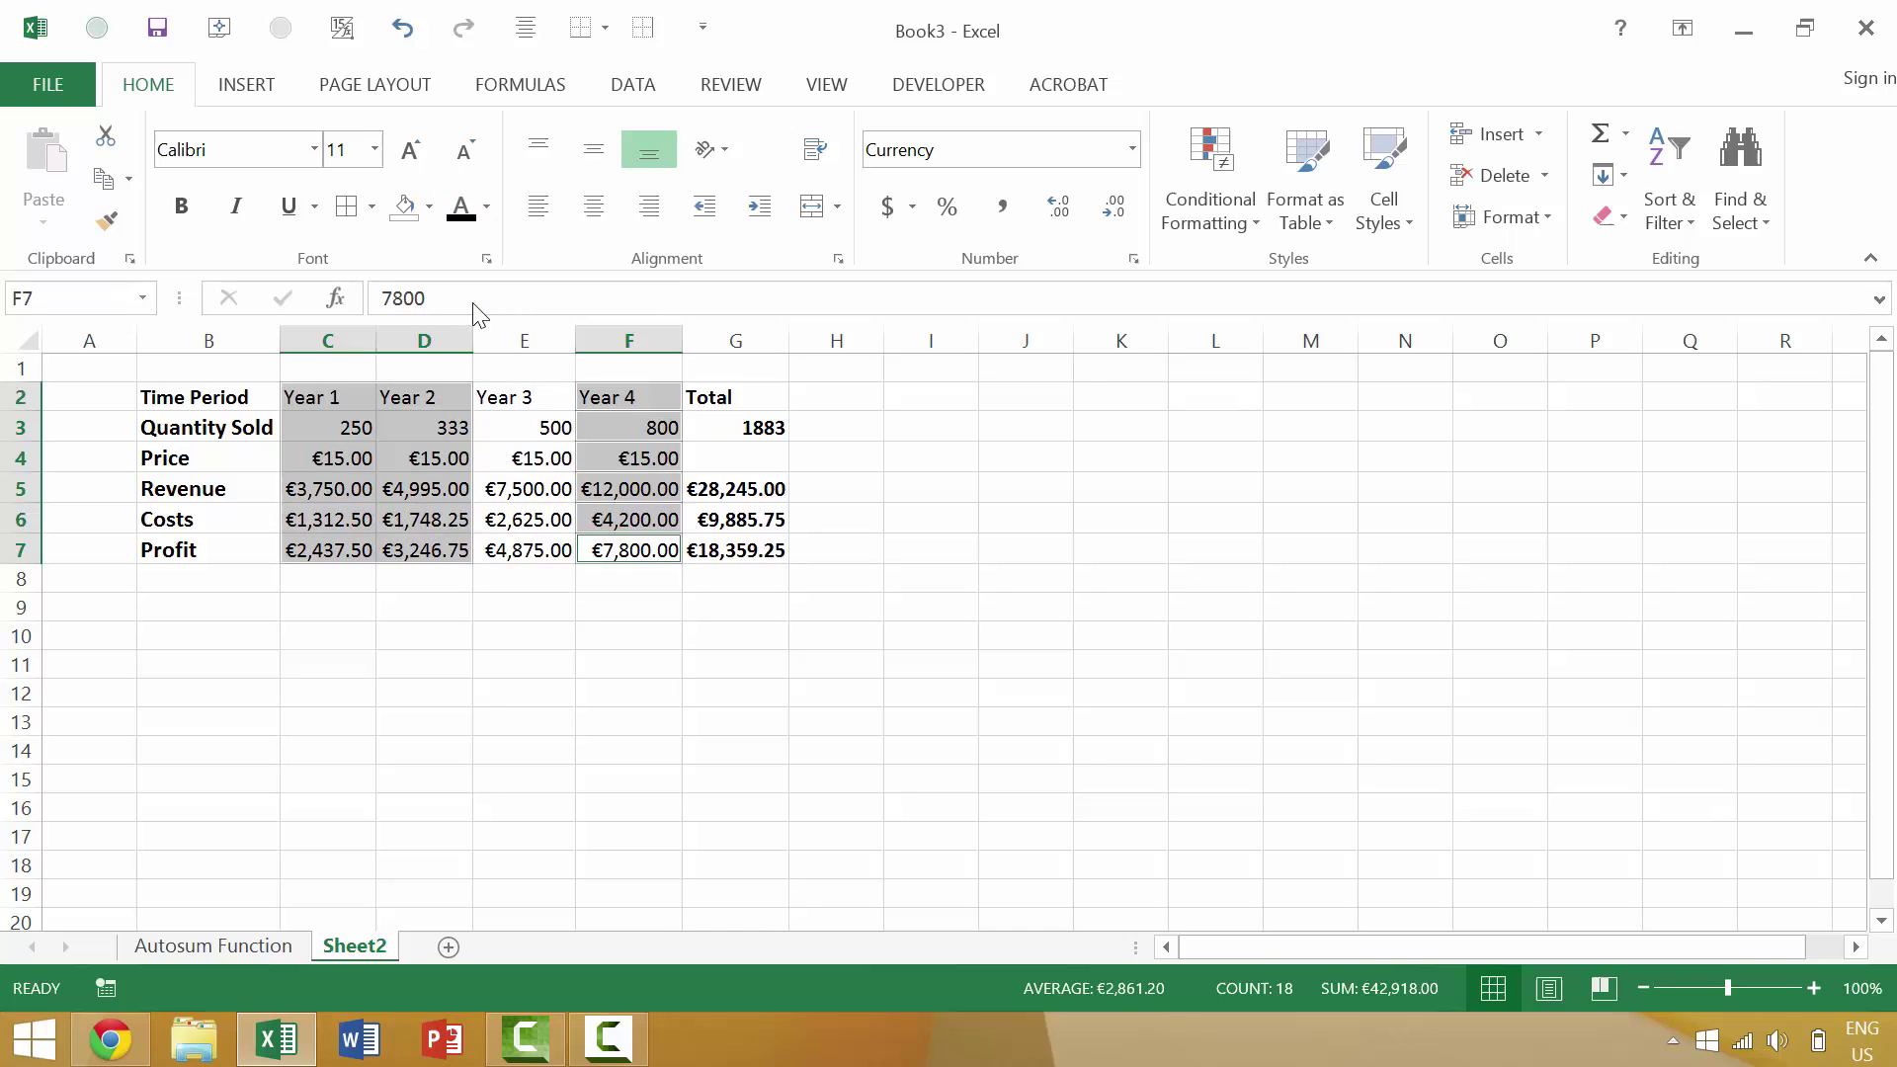
click(487, 206)
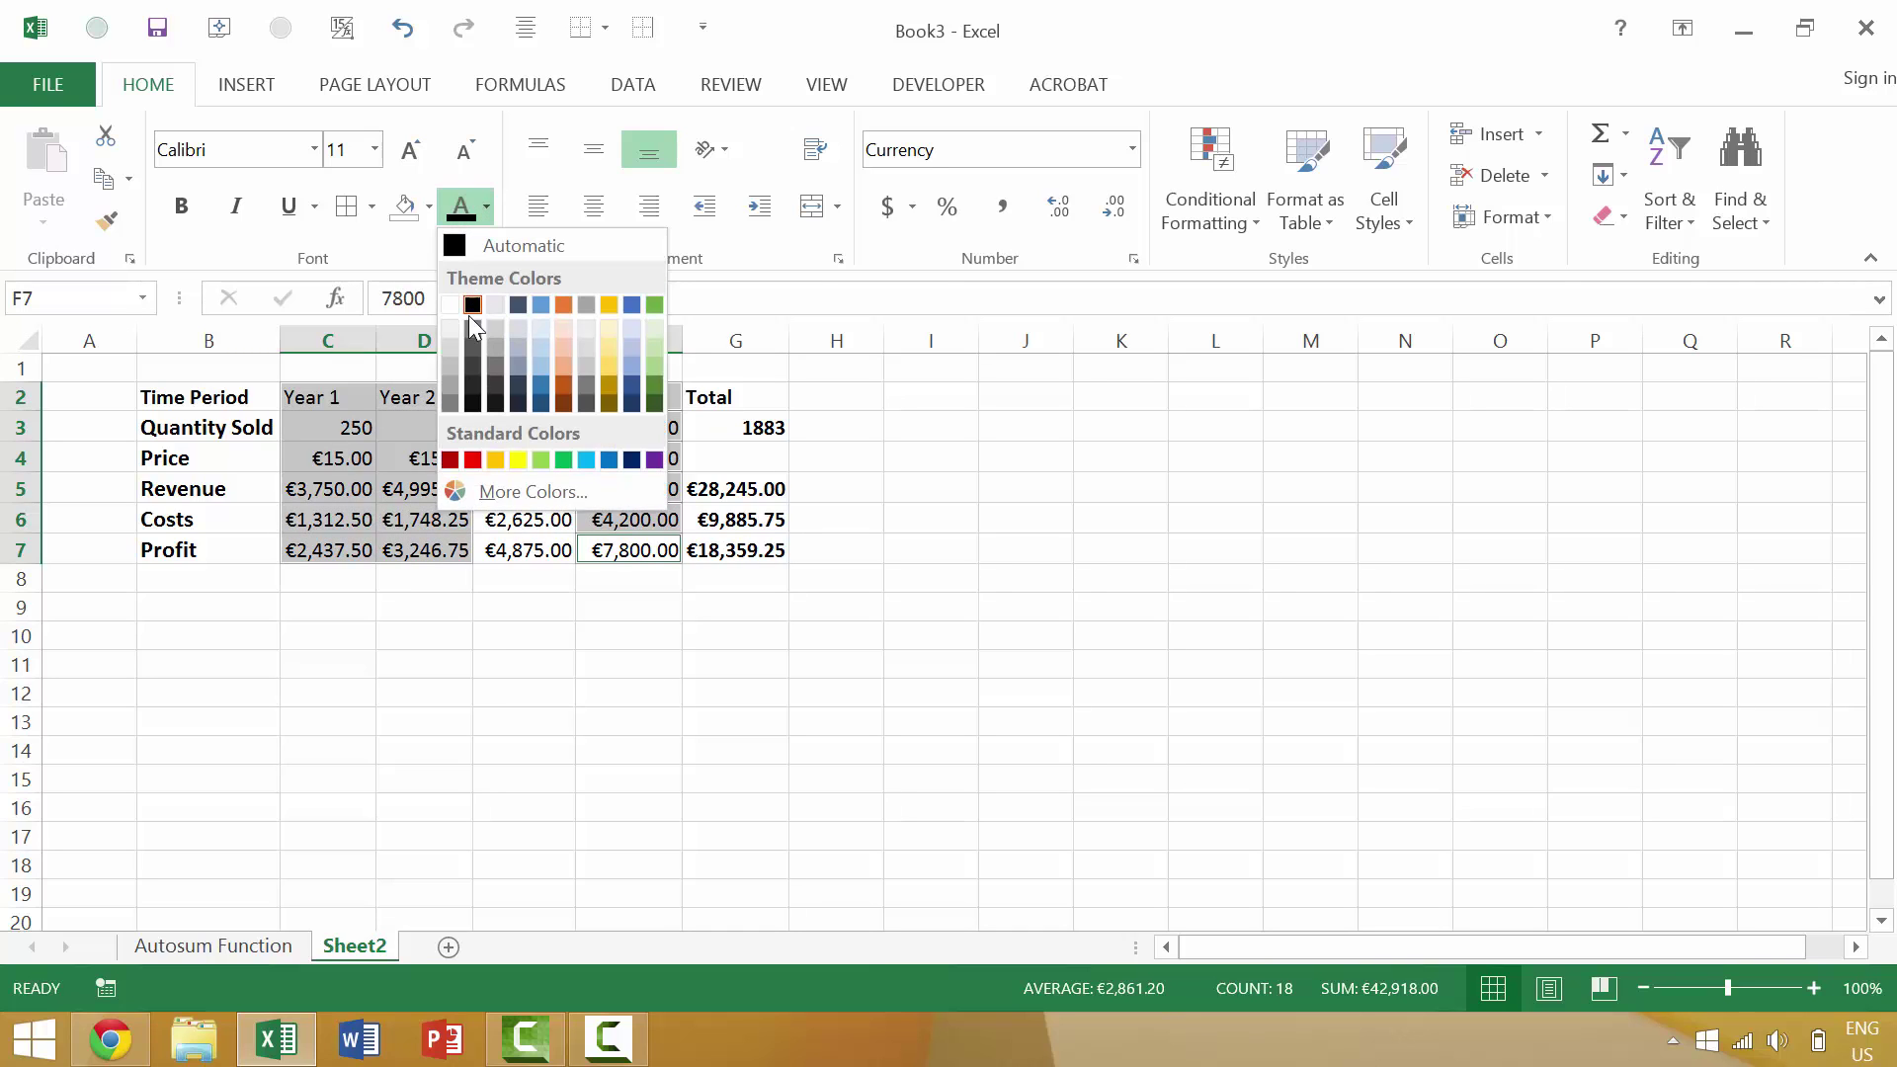
click(586, 460)
click(616, 644)
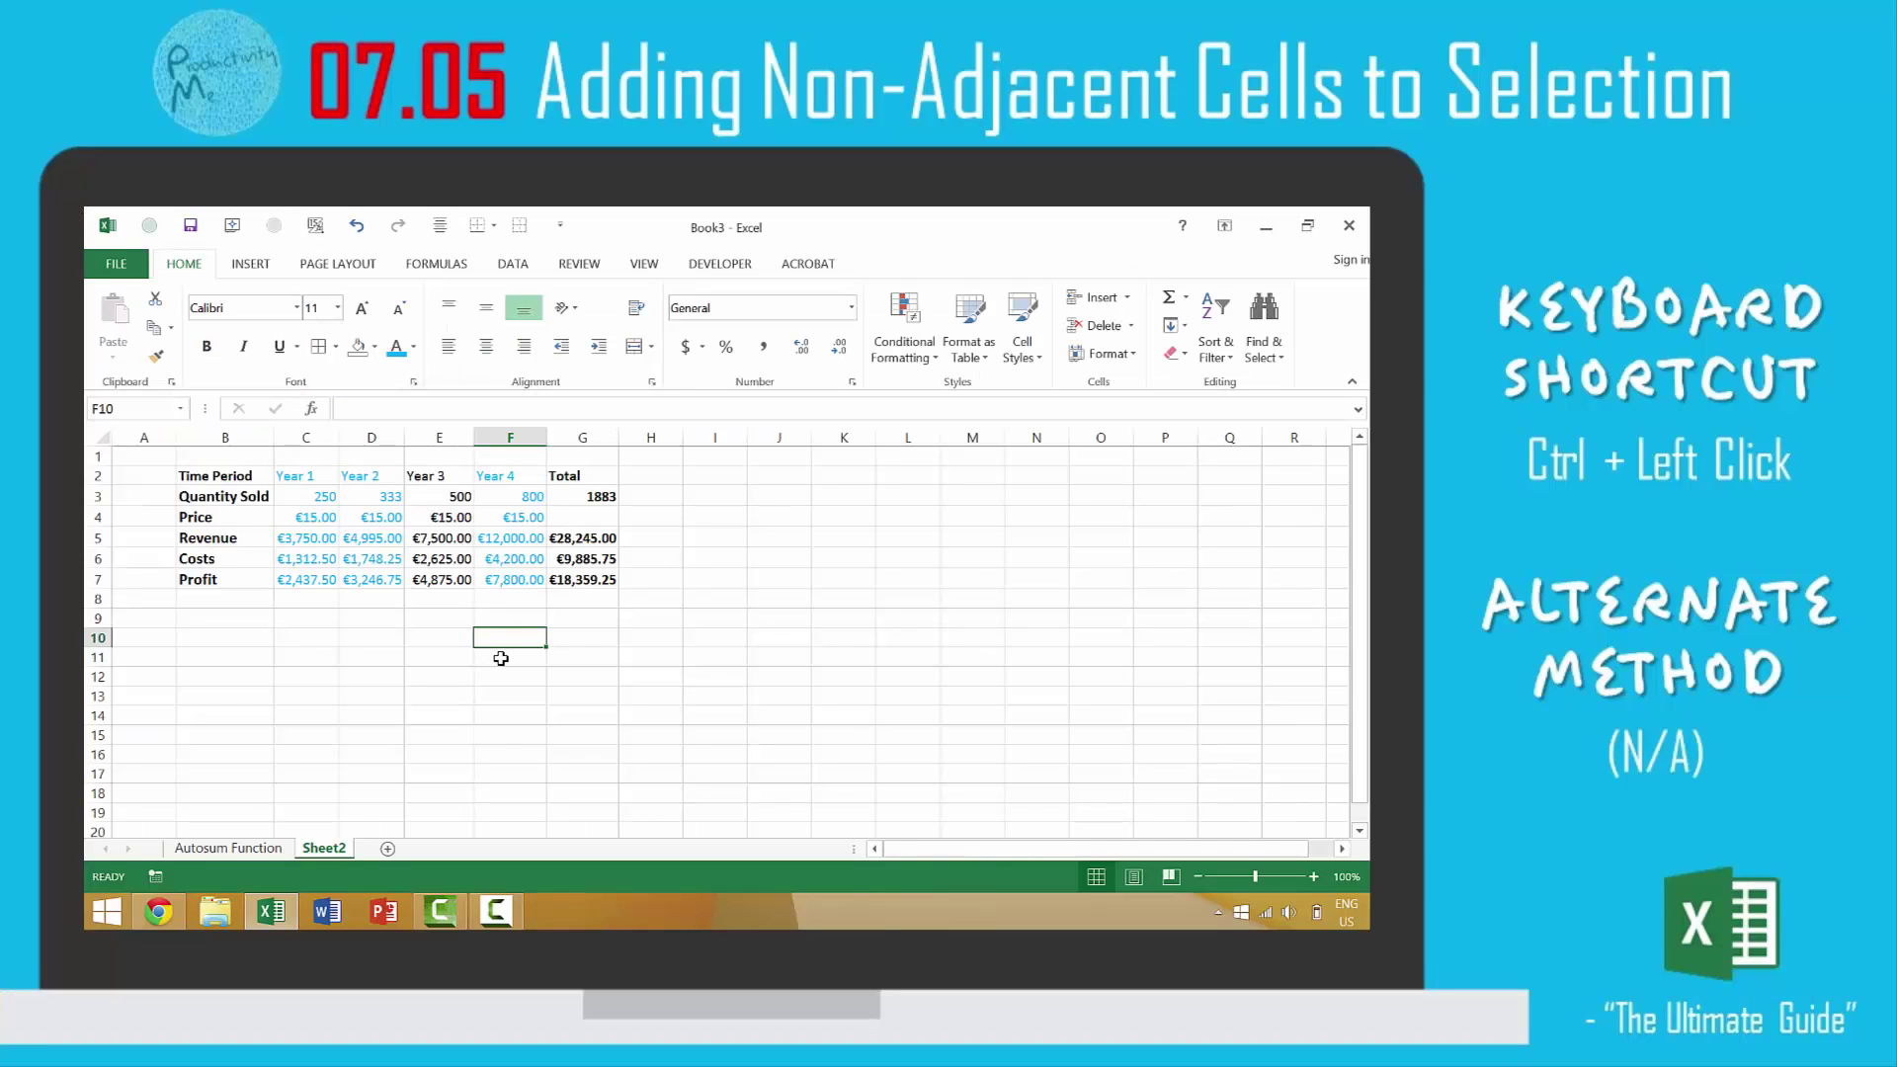
Pick the Year 1 and Year 2 headings and figures cell by cell, then reset to Year 1.
click(306, 478)
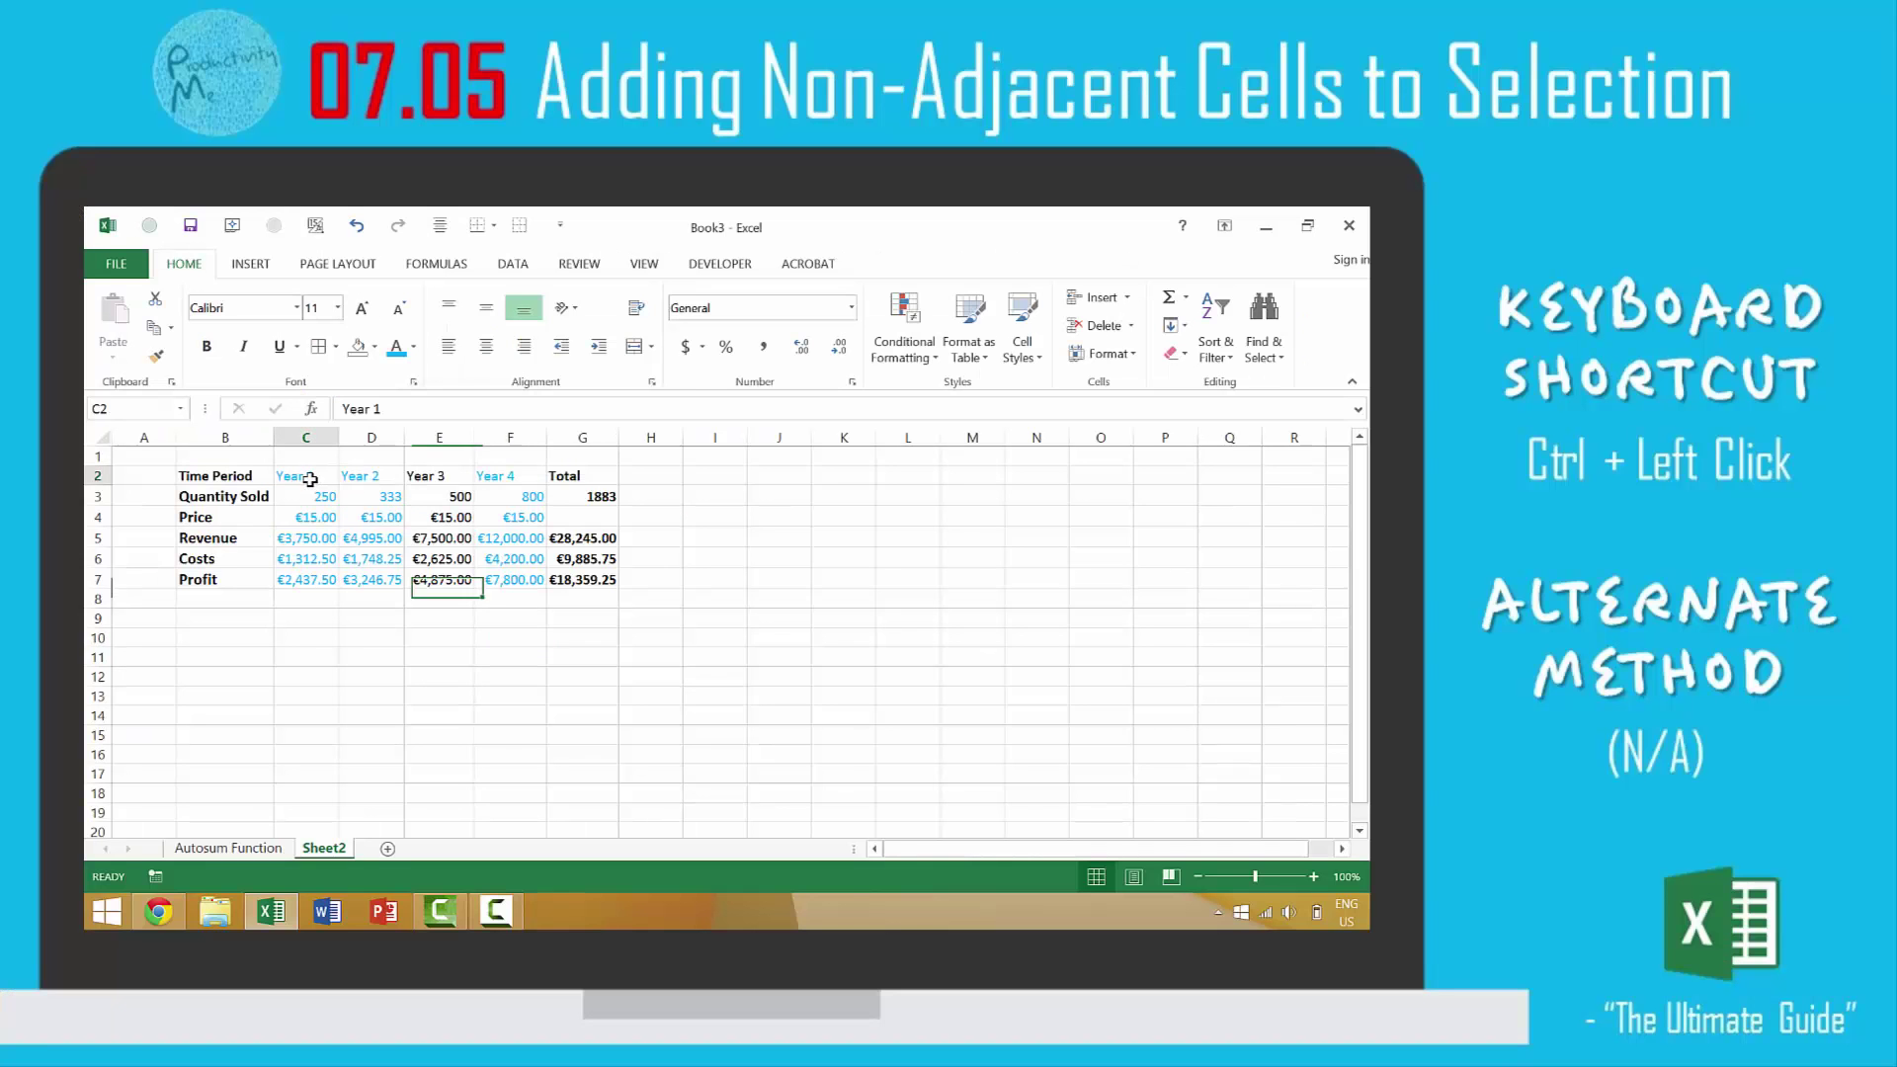
shift+click(366, 471)
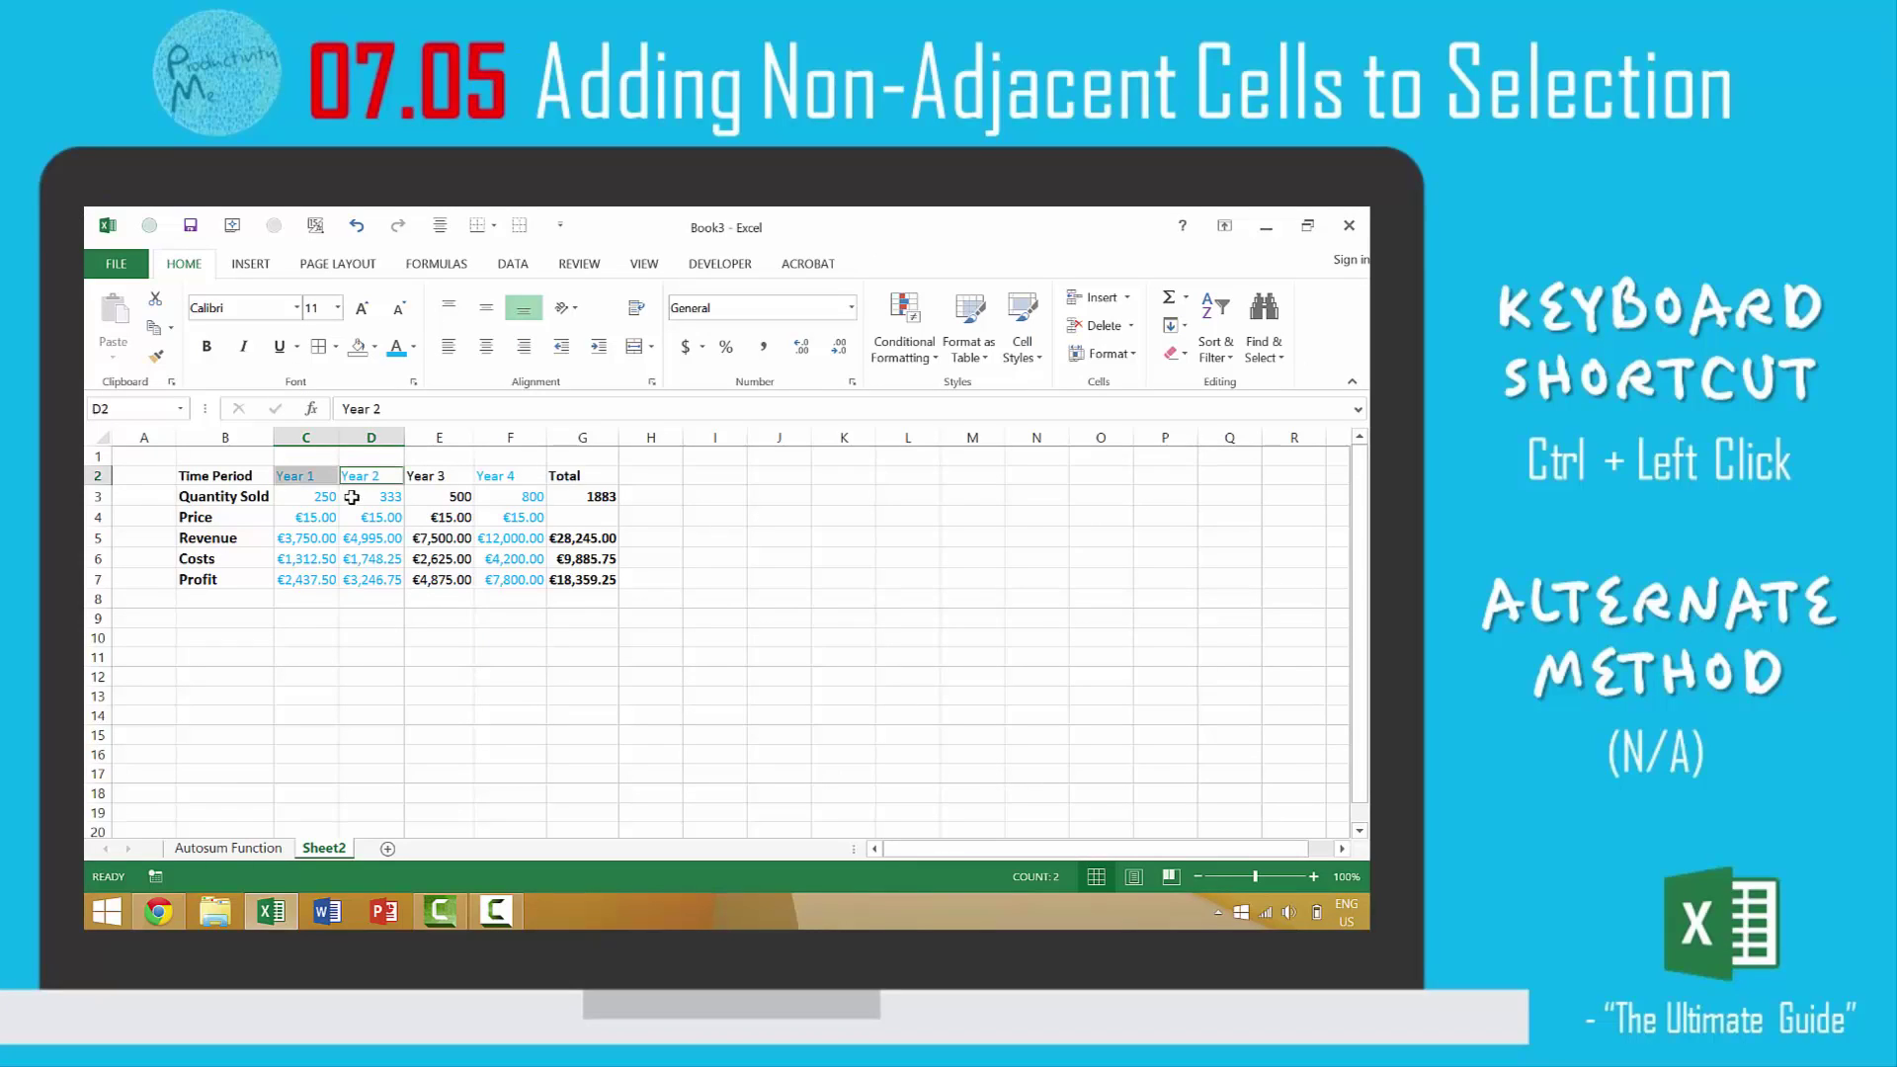
ctrl+click(342, 500)
ctrl+click(317, 497)
ctrl+click(310, 537)
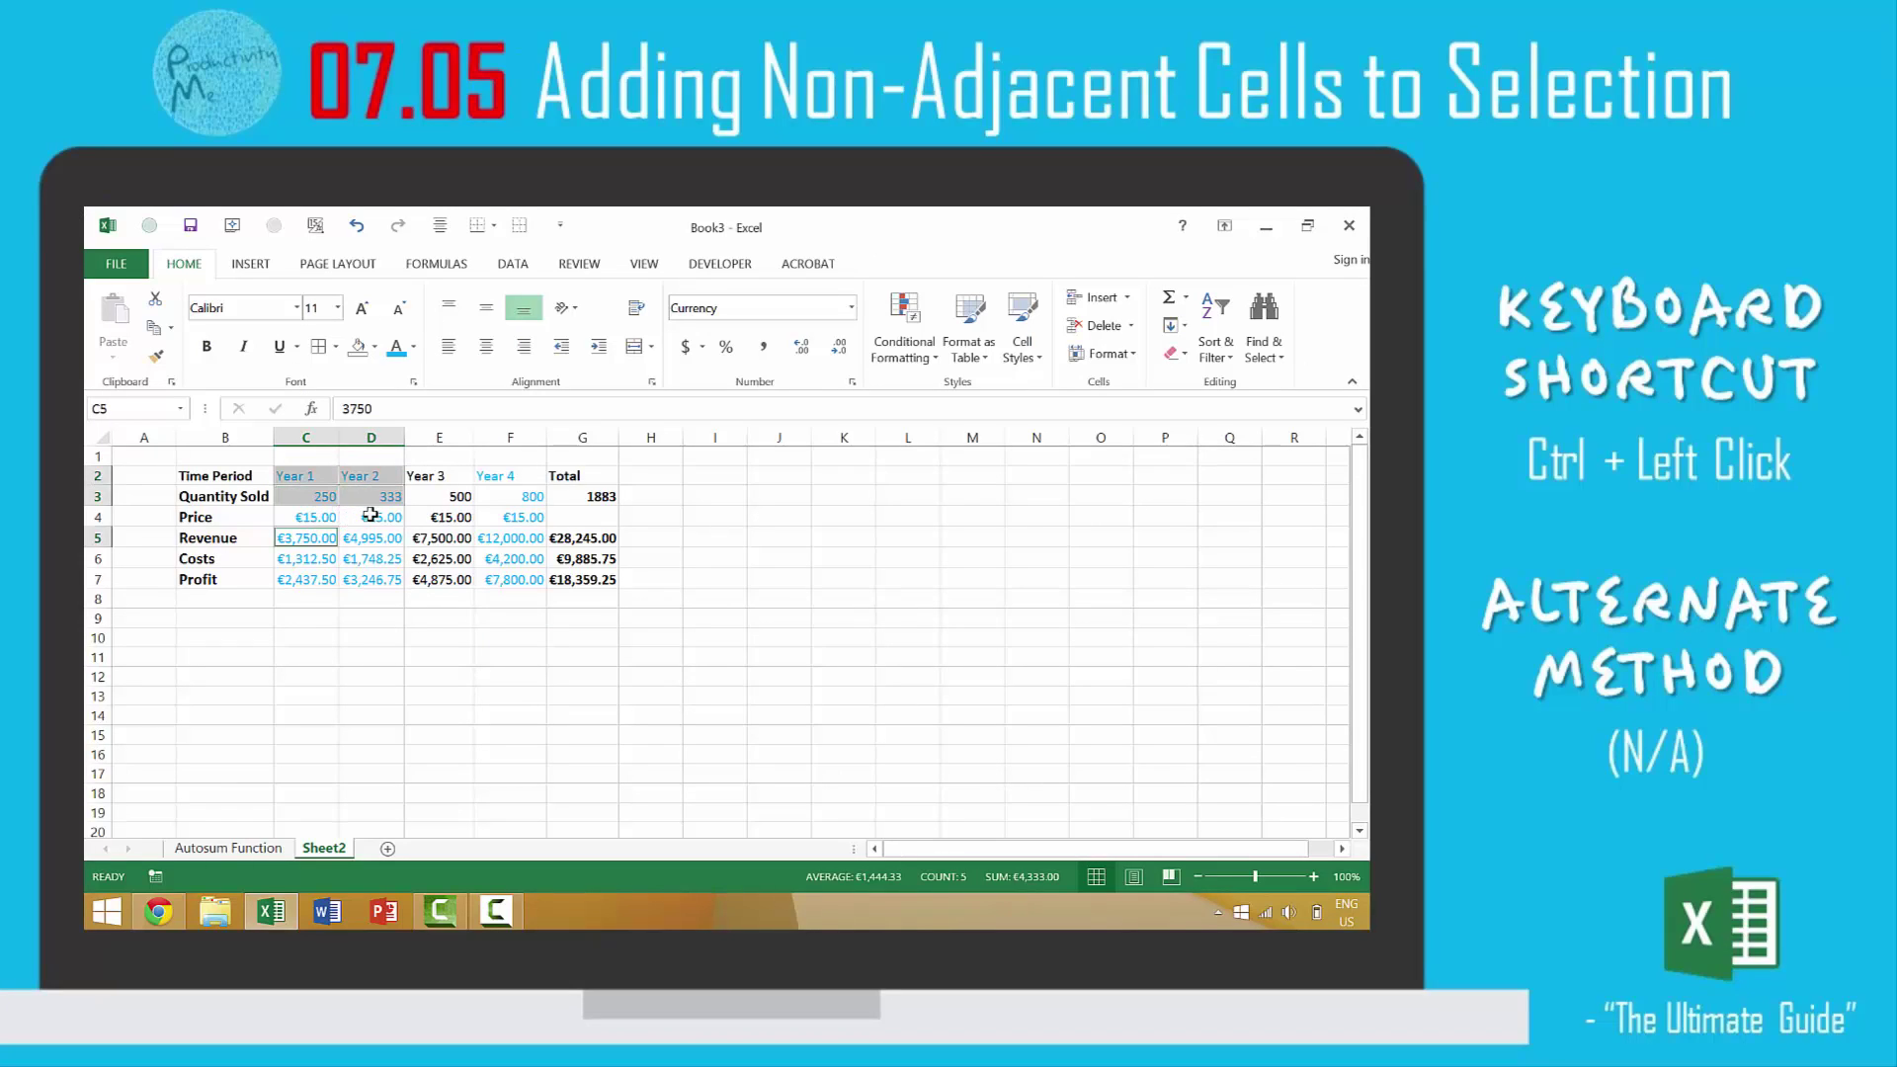
drag(309, 513, 380, 518)
ctrl+click(393, 542)
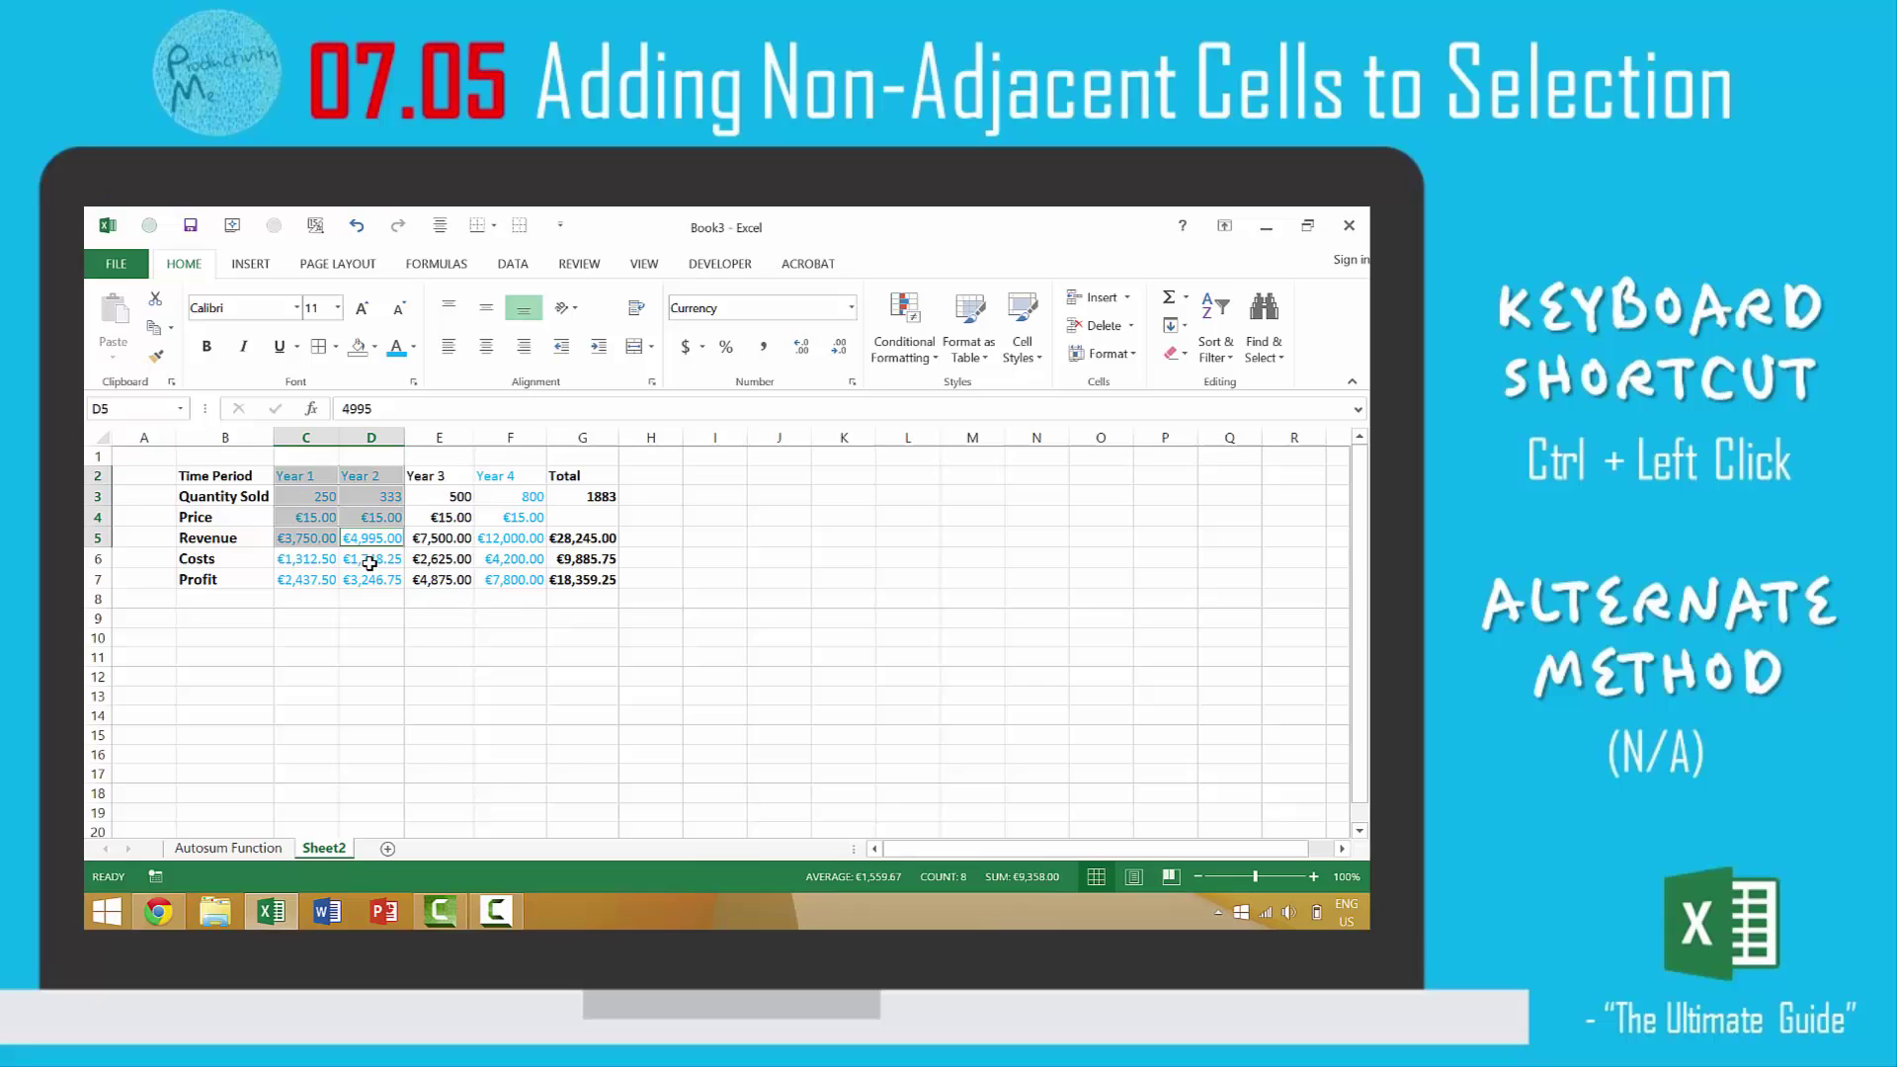
ctrl+click(370, 561)
ctrl+click(297, 561)
ctrl+click(306, 599)
drag(312, 581, 380, 581)
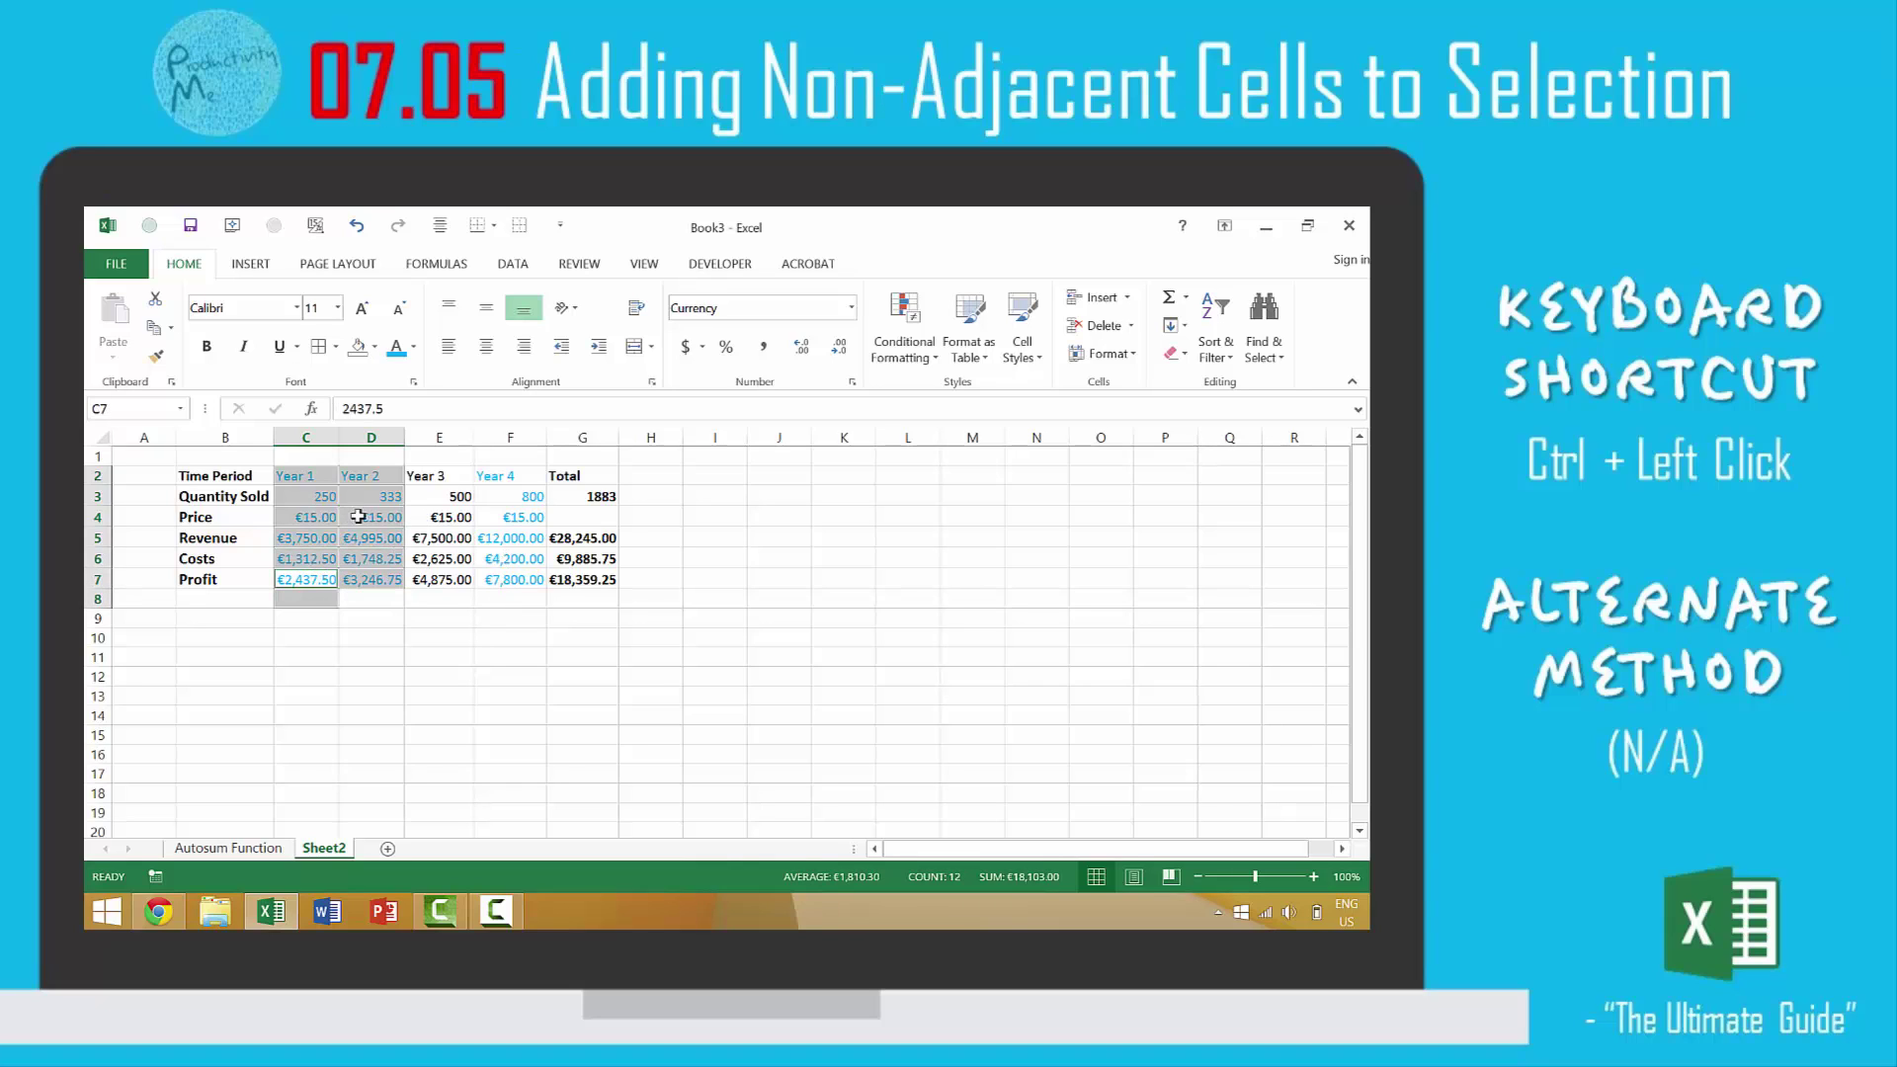
click(301, 477)
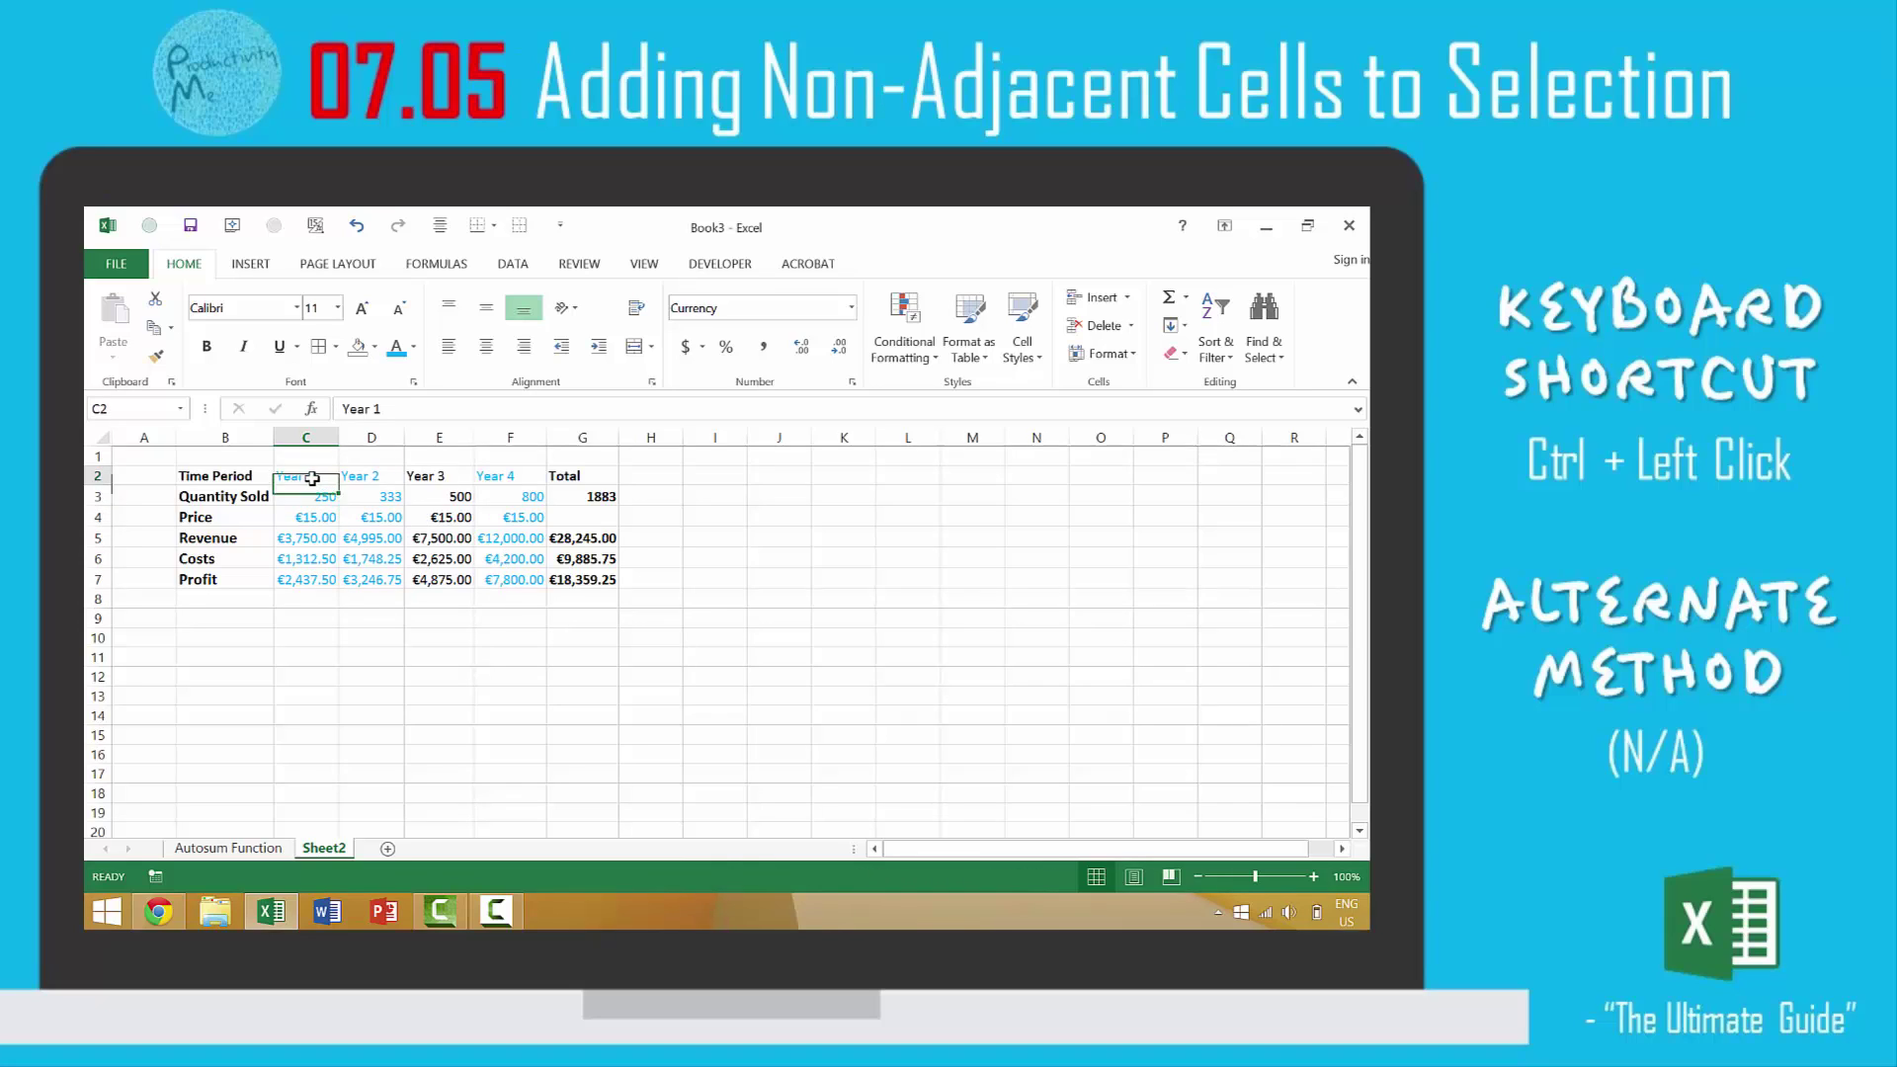
Select C2:D7 plus the Year 4 cells F2:F7 and bring up the Font Color choices.
shift+click(386, 587)
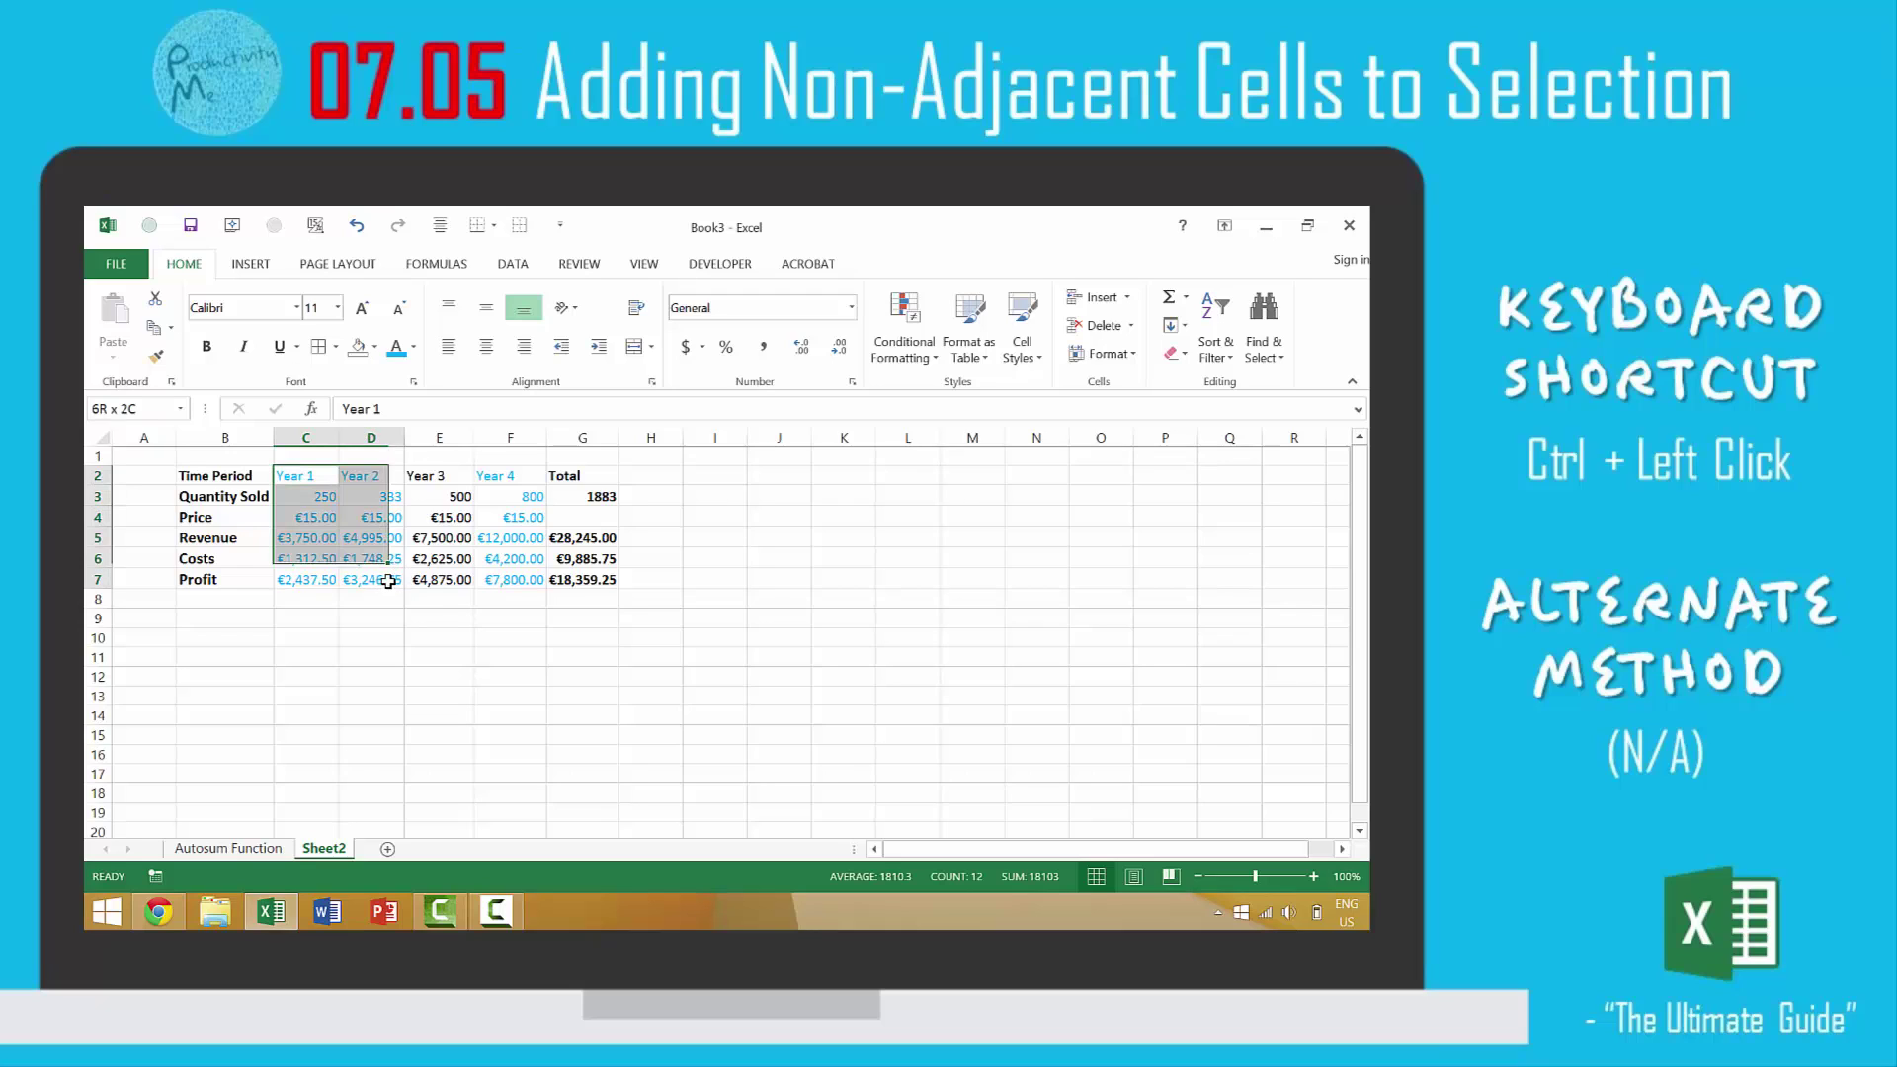
ctrl+click(534, 475)
ctrl+click(525, 497)
ctrl+click(524, 518)
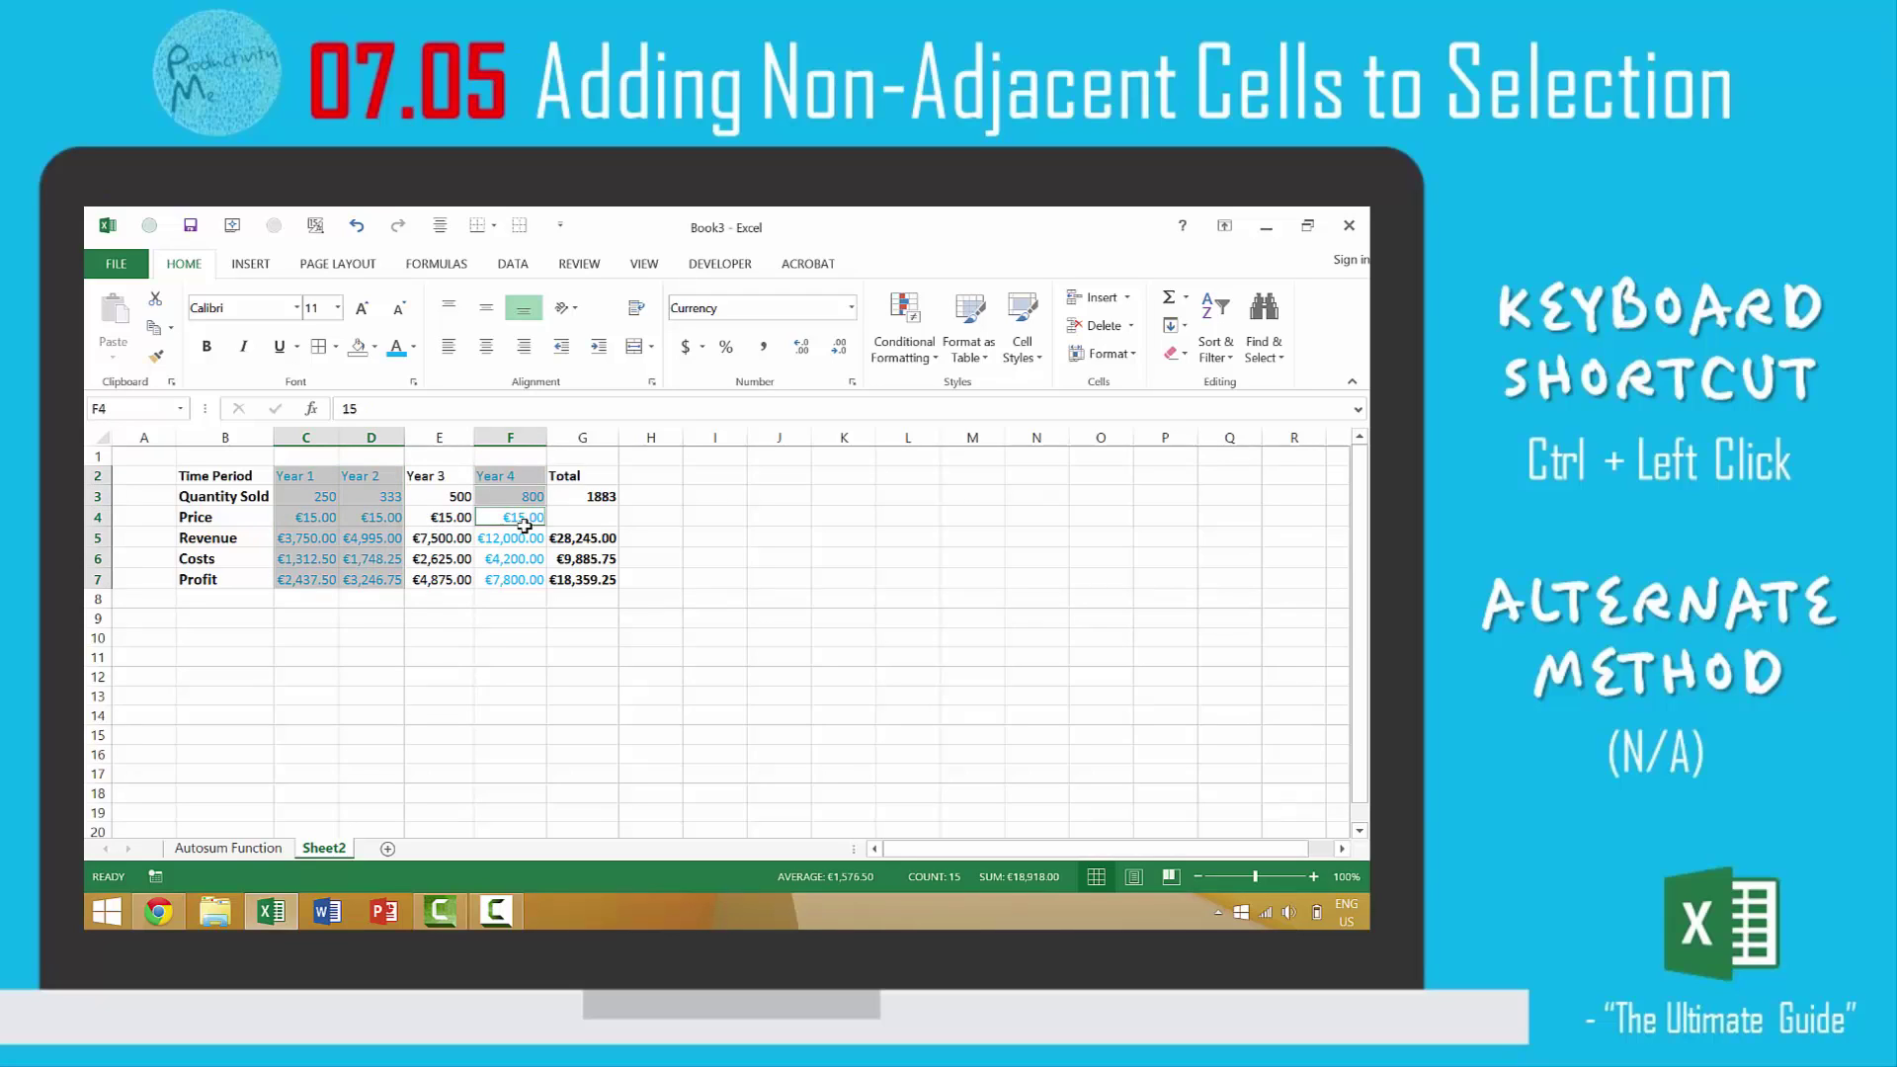
ctrl+click(521, 540)
ctrl+click(524, 559)
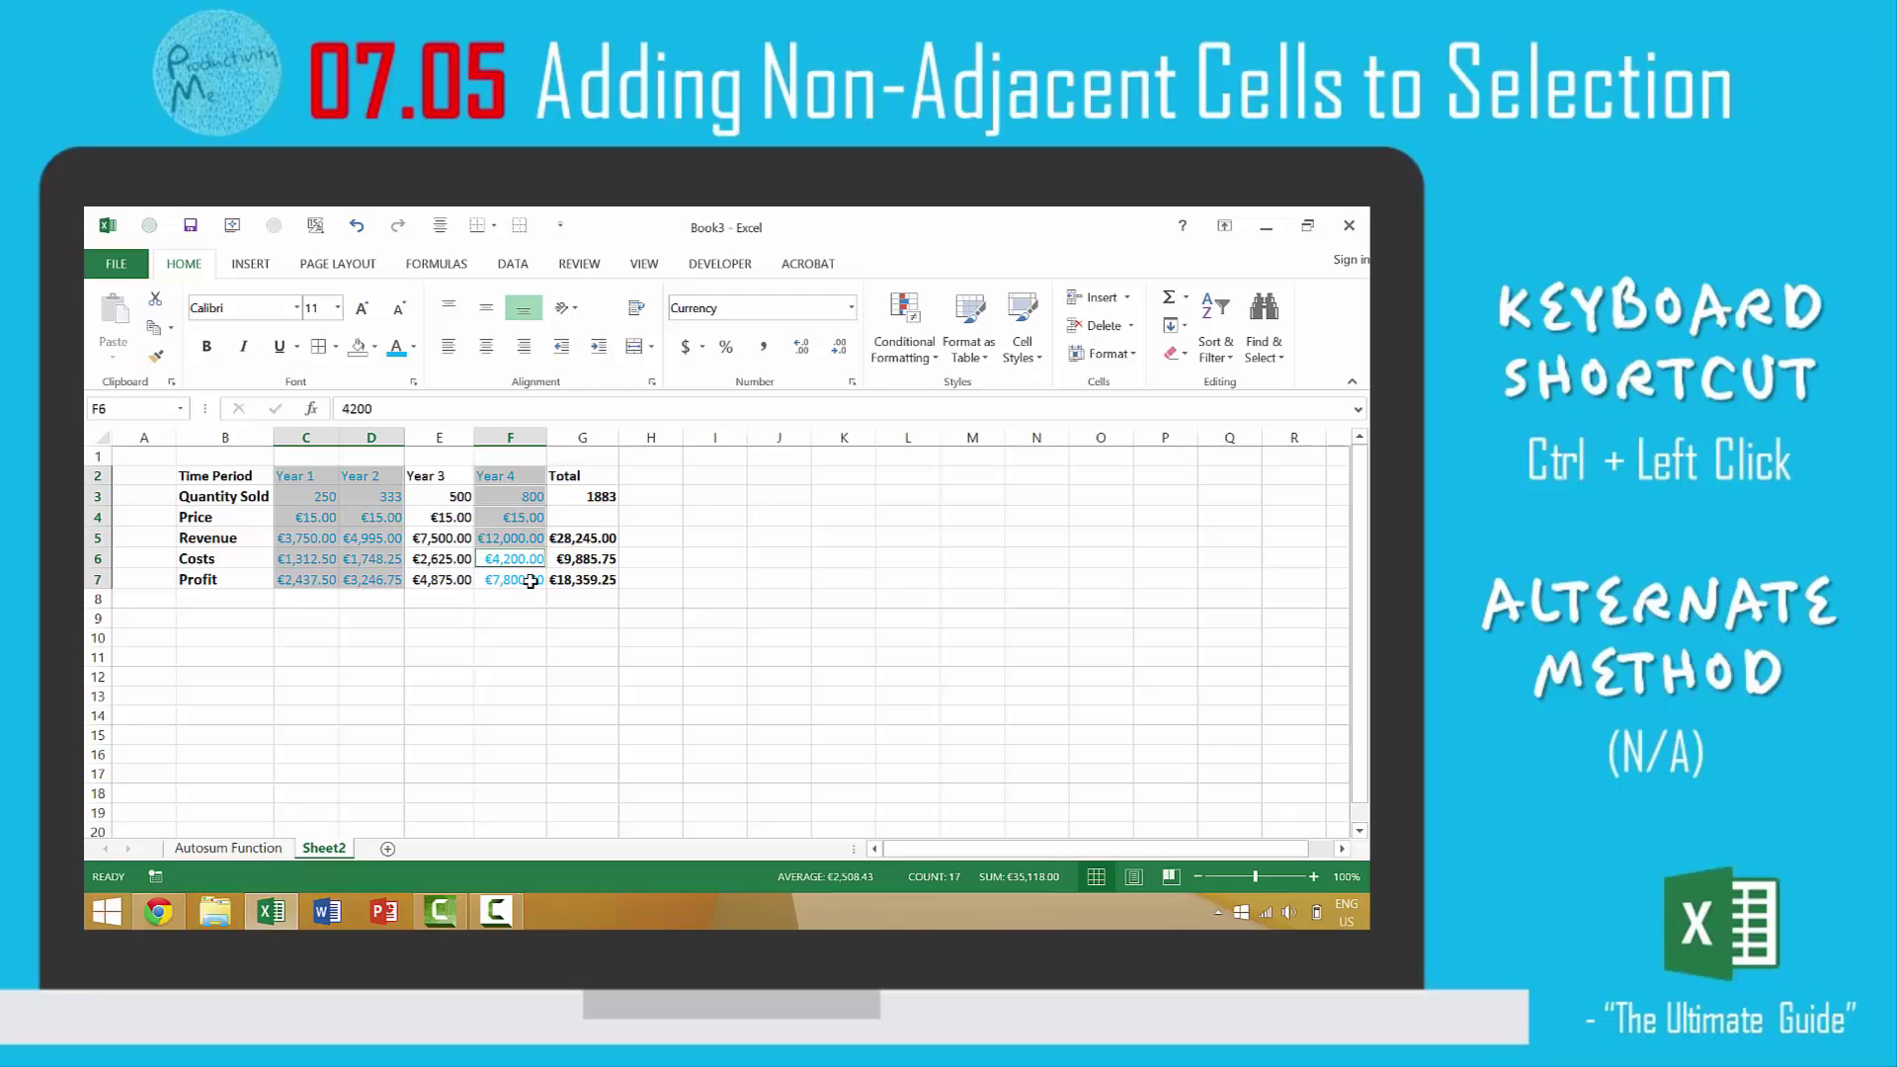
ctrl+click(527, 582)
click(414, 348)
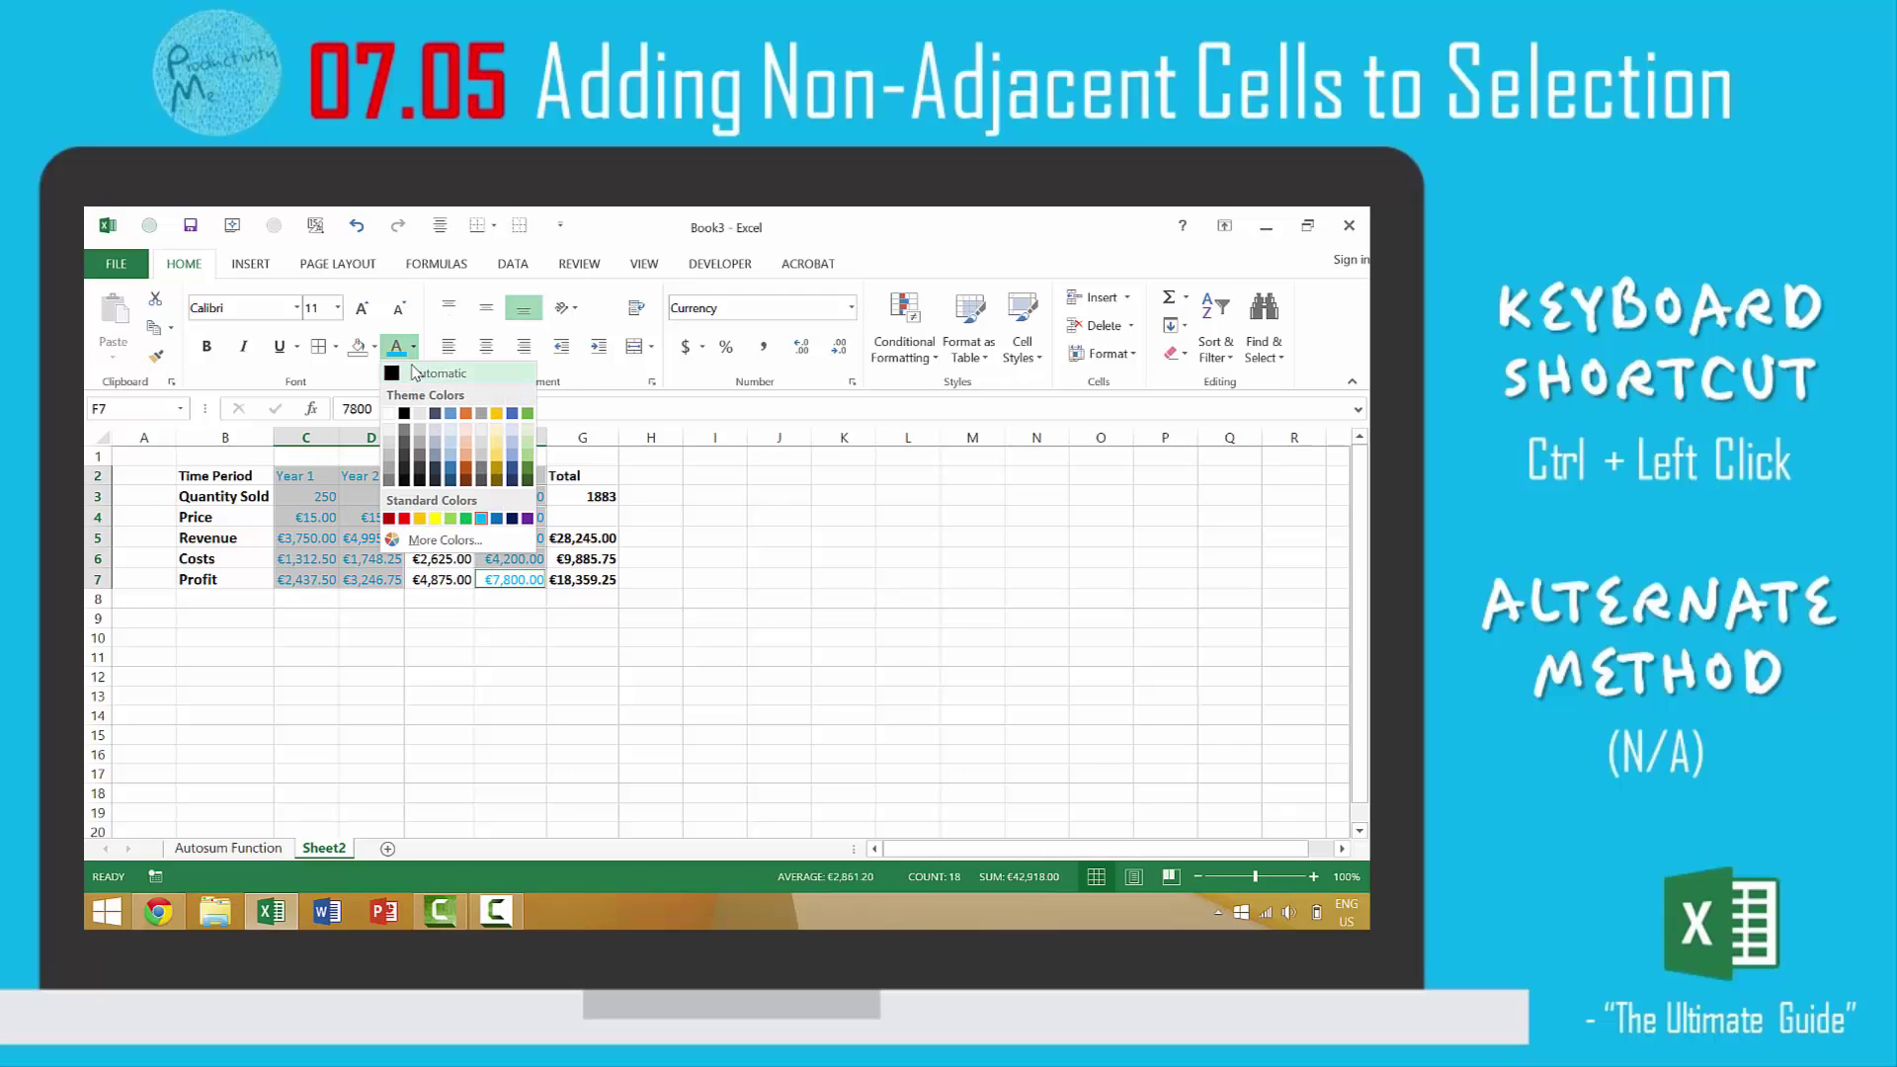